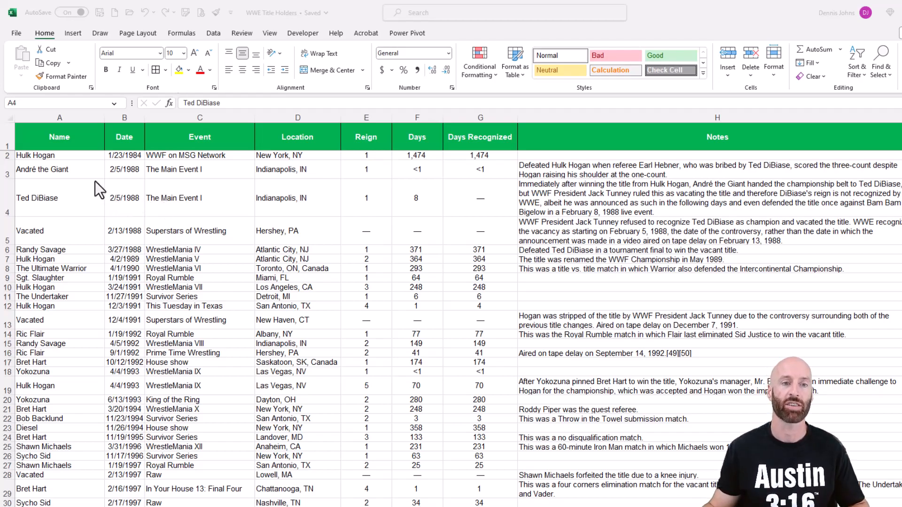
Step: Examine the title holders data, its column headers and the notes for a few rows
{"action": "left_click", "coordinate": [94, 181]}
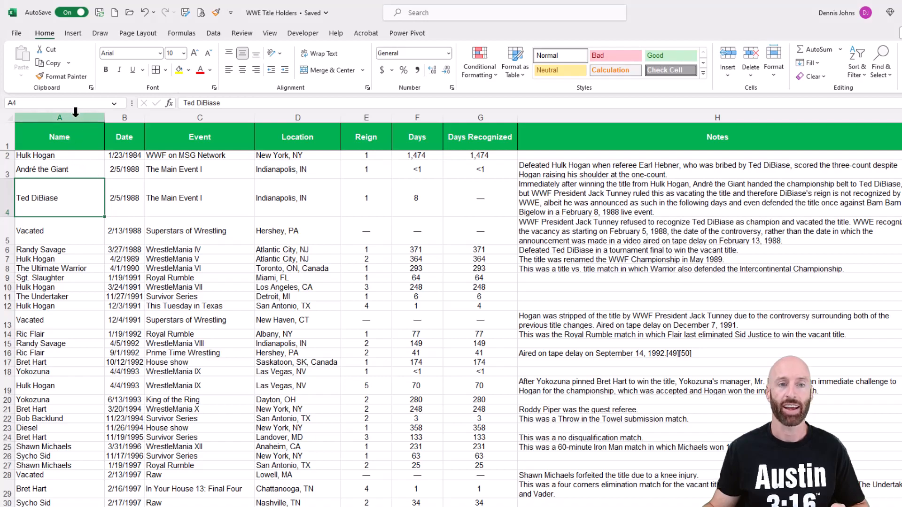
{"action": "left_click_drag", "start_coordinate": [70, 136], "coordinate": [80, 188]}
{"action": "left_click_drag", "start_coordinate": [126, 135], "coordinate": [128, 216]}
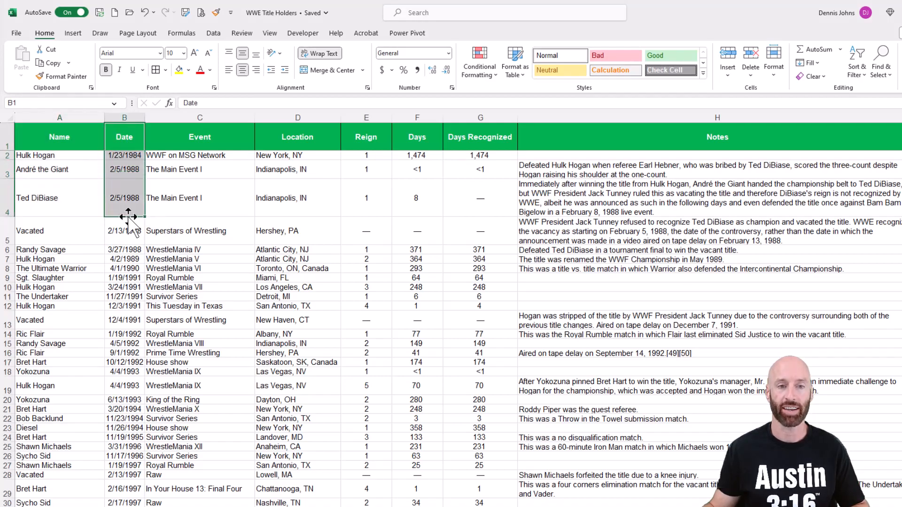
{"action": "left_click", "coordinate": [209, 140]}
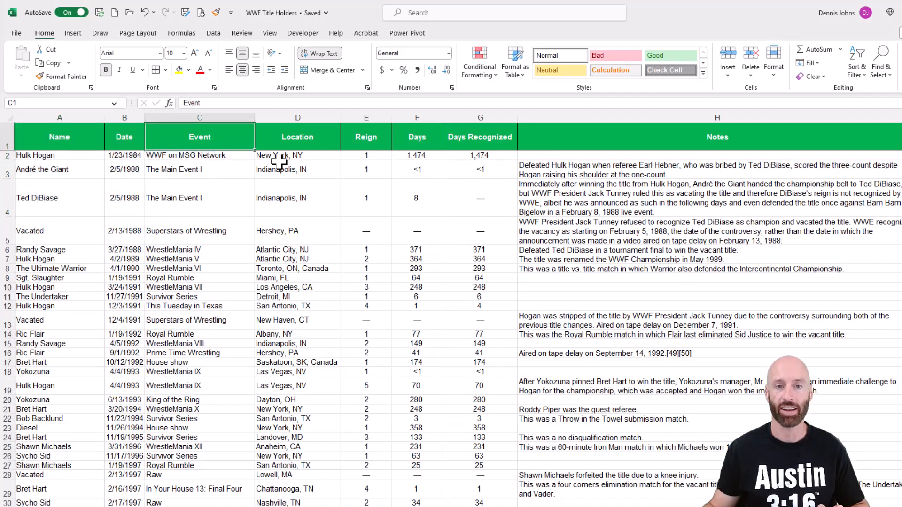
{"action": "left_click", "coordinate": [314, 137]}
{"action": "left_click_drag", "start_coordinate": [368, 136], "coordinate": [377, 231]}
{"action": "left_click", "coordinate": [412, 138]}
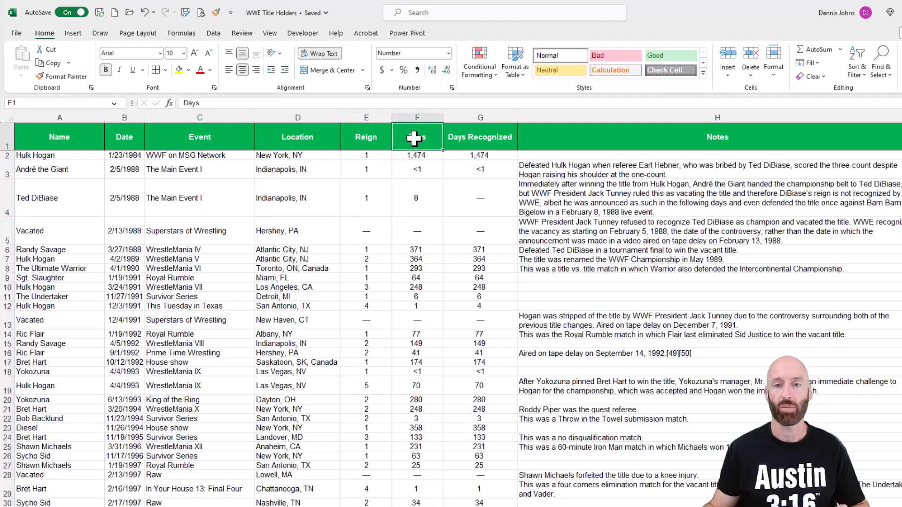
{"action": "left_click", "coordinate": [473, 140]}
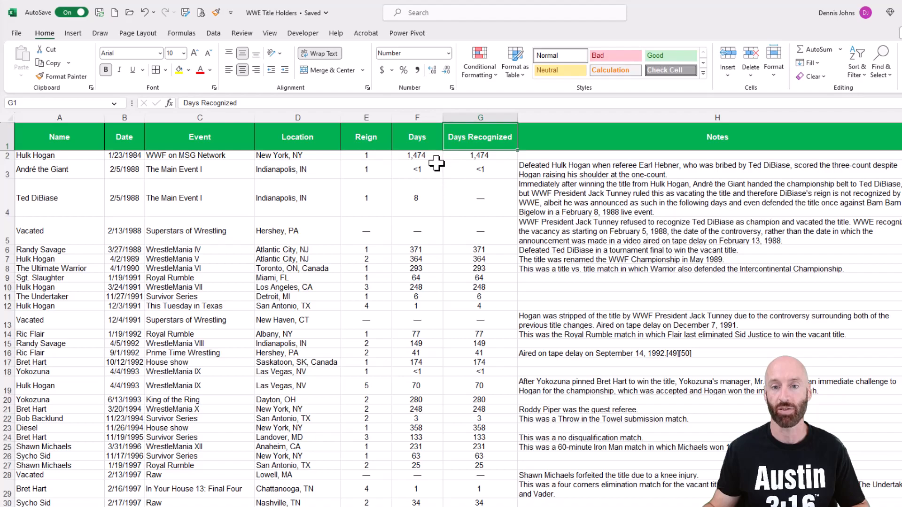
{"action": "left_click", "coordinate": [7, 197]}
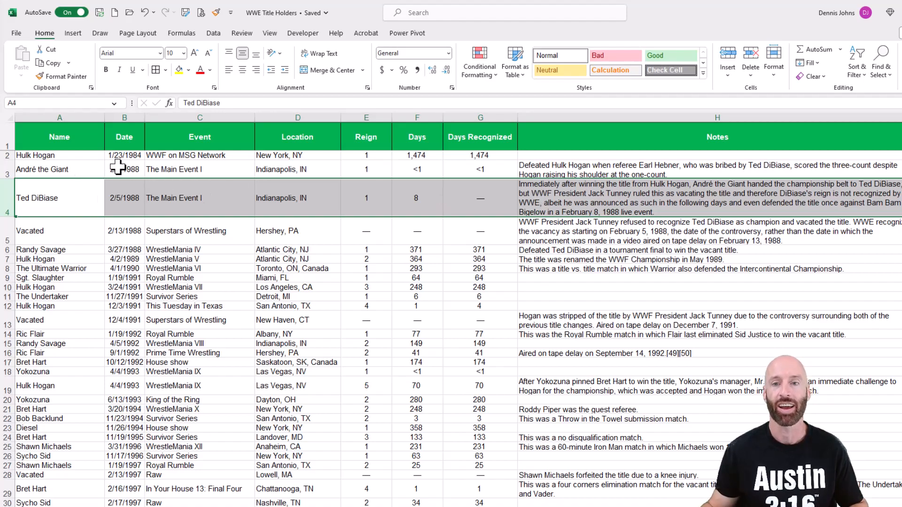
{"action": "left_click", "coordinate": [593, 203]}
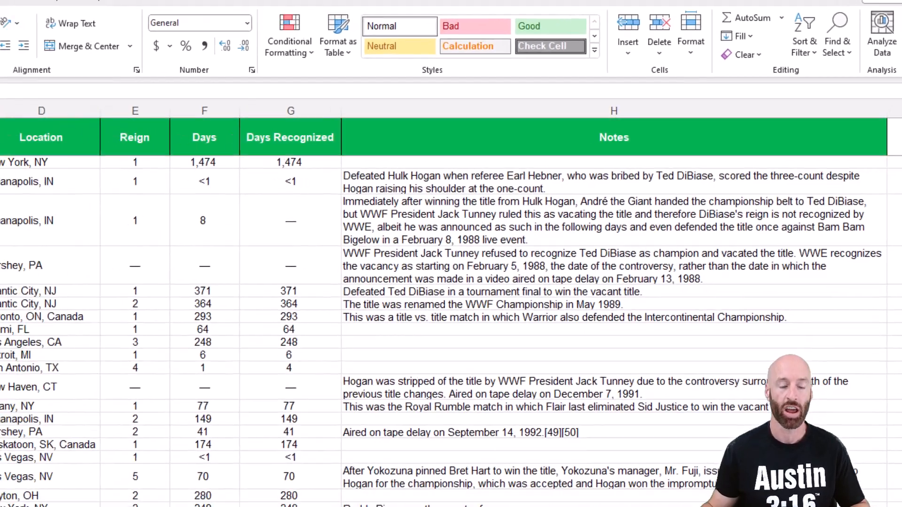
{"action": "left_click", "coordinate": [223, 203]}
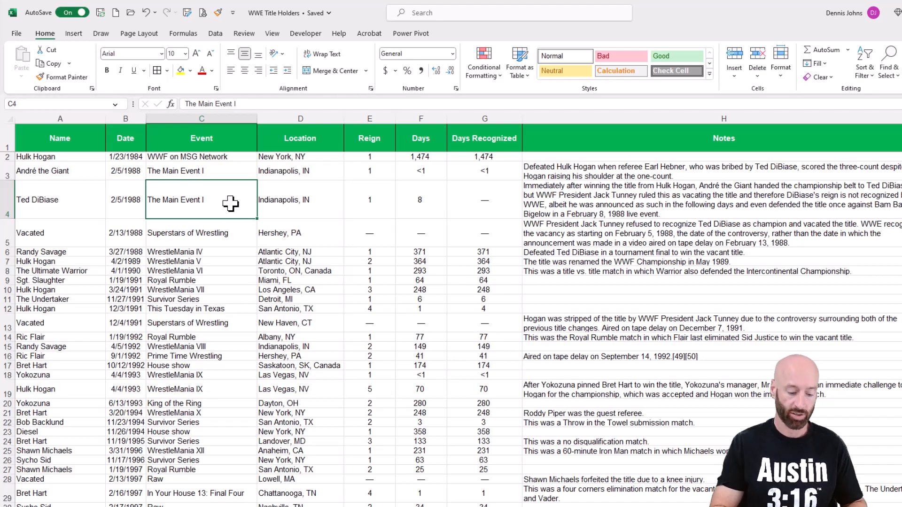
Step: Convert the data range into a table with headers
{"action": "key", "text": "ctrl+t"}
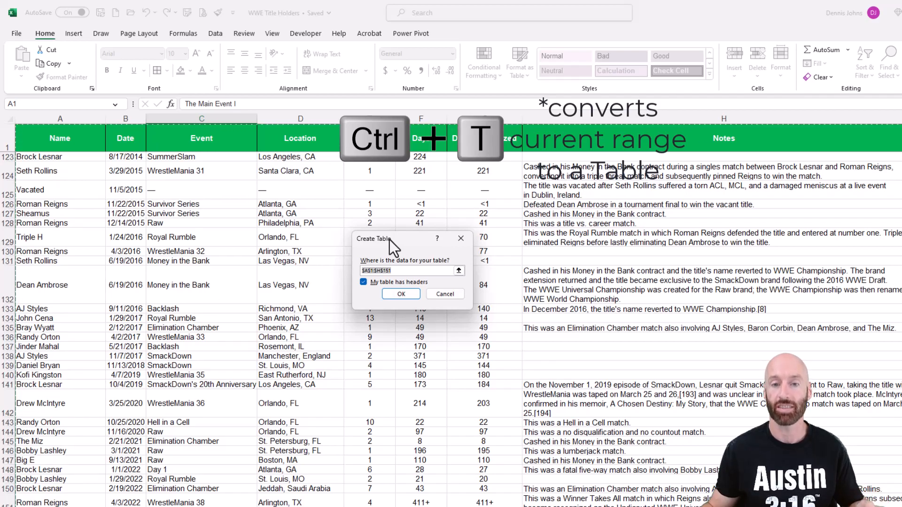
{"action": "left_click_drag", "start_coordinate": [390, 239], "coordinate": [385, 203]}
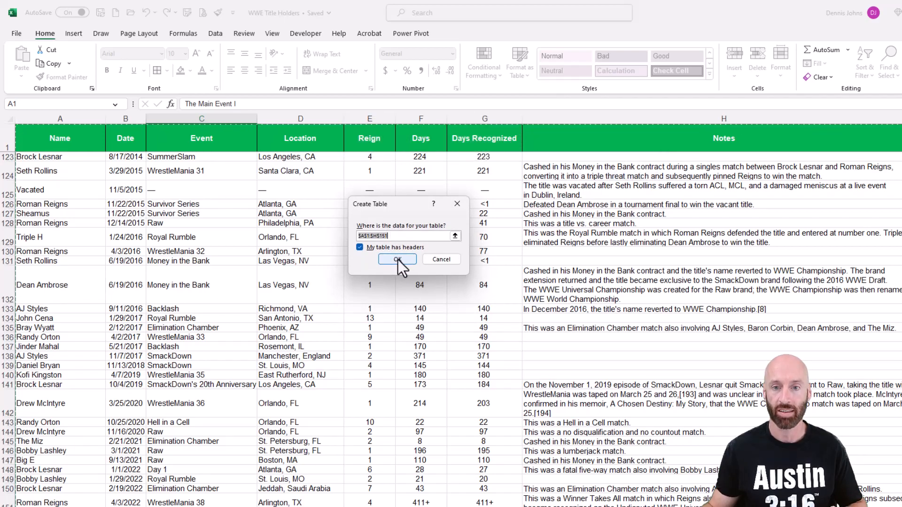
{"action": "left_click", "coordinate": [397, 260]}
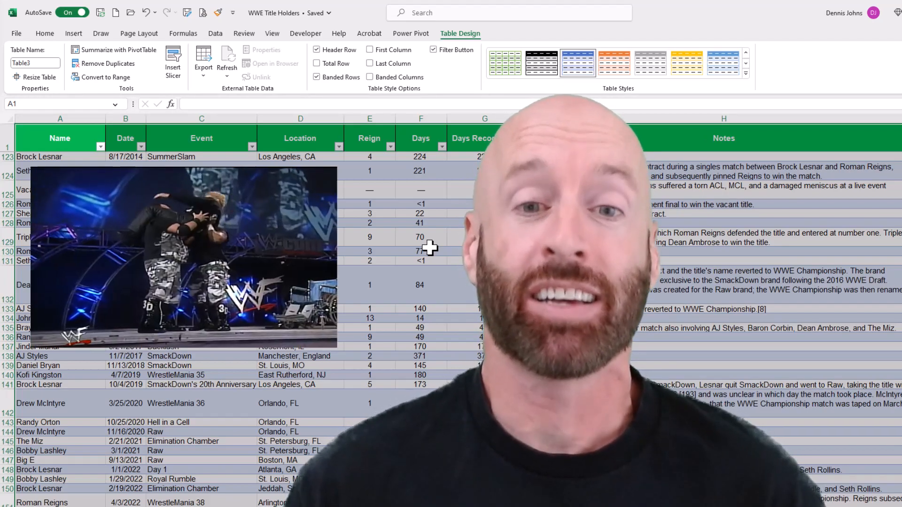
Step: Rename the table WWEChamps
{"action": "left_click", "coordinate": [350, 284]}
{"action": "scroll", "coordinate": [350, 282], "scroll_direction": "up", "scroll_amount": 3}
{"action": "left_click", "coordinate": [57, 144]}
{"action": "key", "text": "Down"}
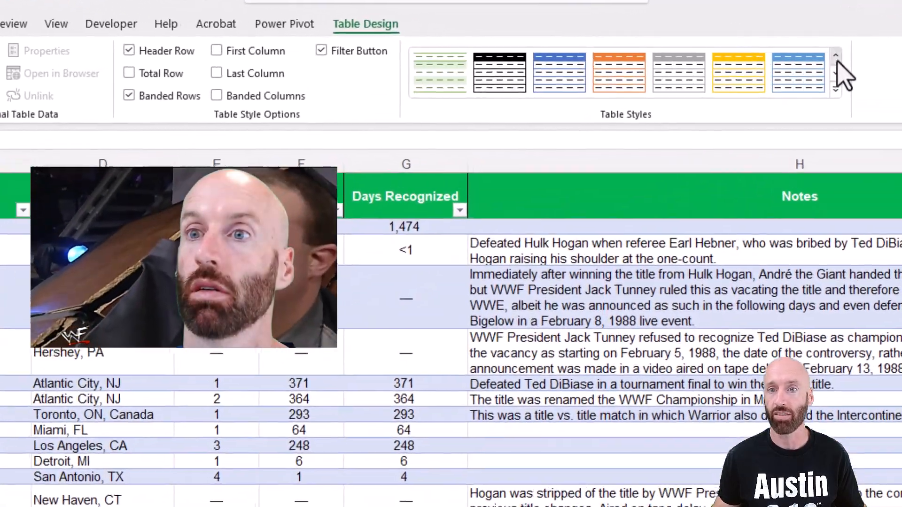
{"action": "left_click", "coordinate": [808, 55]}
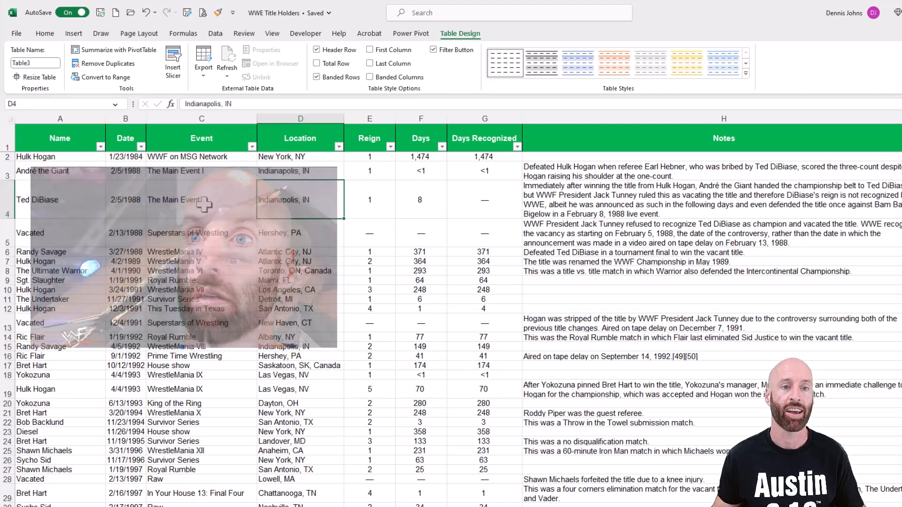
{"action": "left_click", "coordinate": [40, 63]}
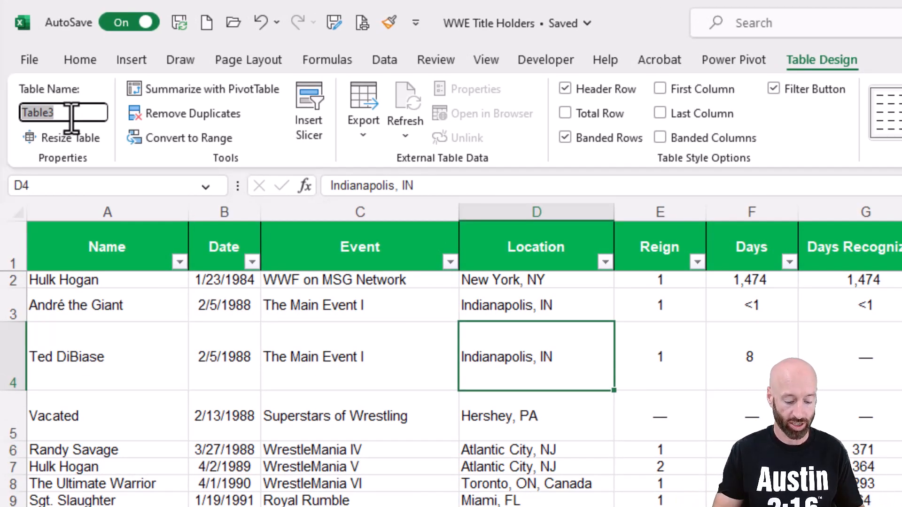
{"action": "type", "text": "WWEChamps"}
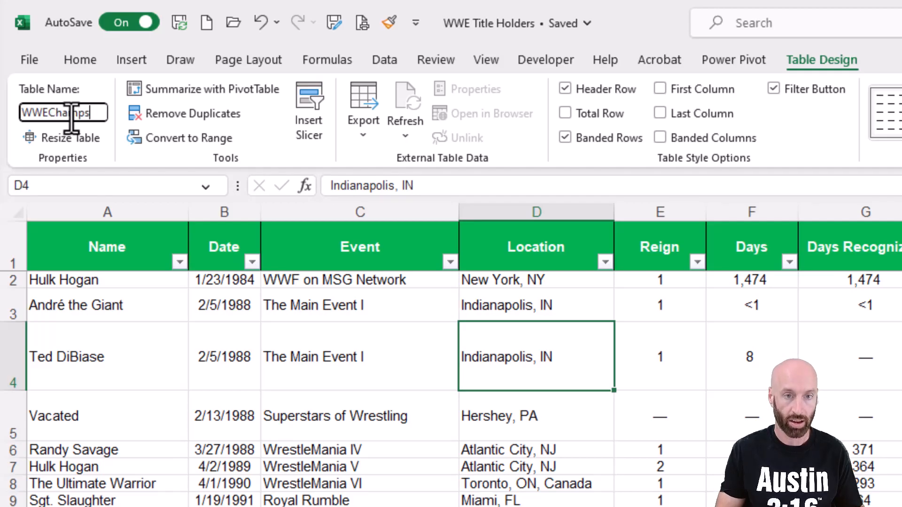
{"action": "key", "text": "Return"}
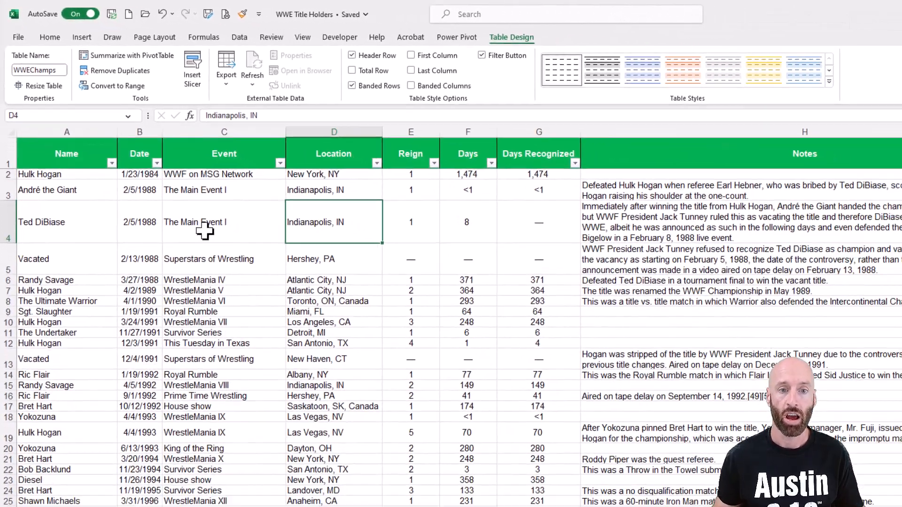
Step: Insert a new blank worksheet
{"action": "left_click", "coordinate": [334, 370]}
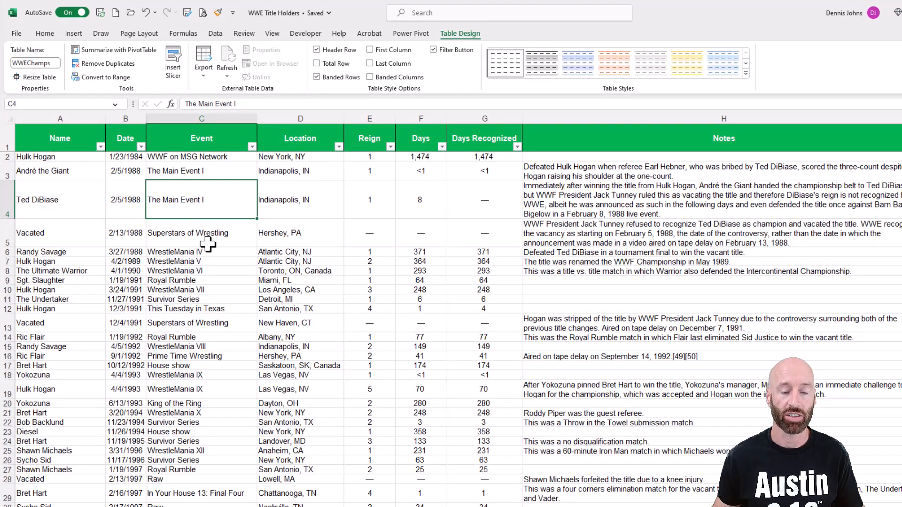
{"action": "right_click", "coordinate": [74, 506]}
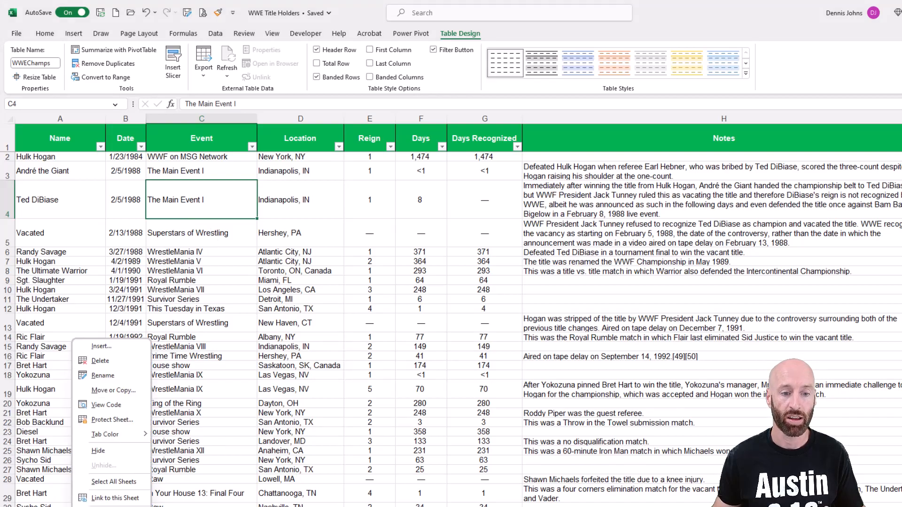
{"action": "left_click", "coordinate": [115, 346]}
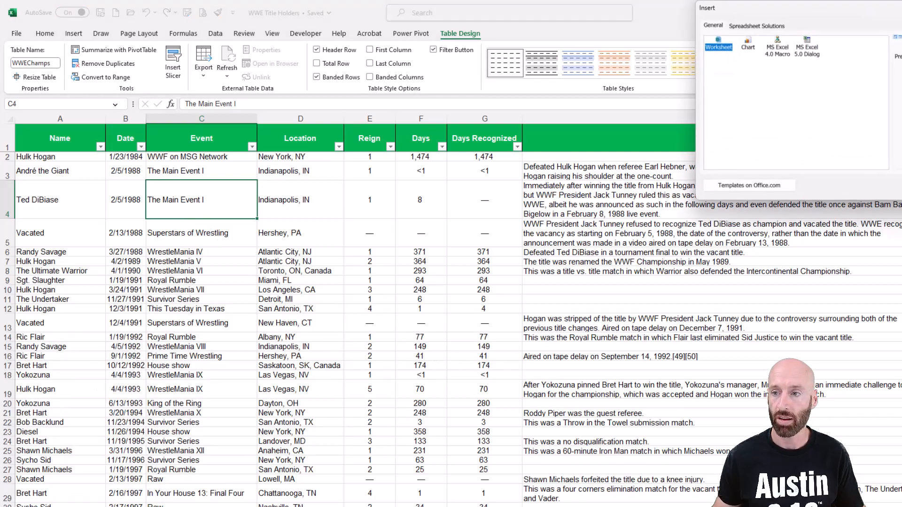
{"action": "key", "text": "Return"}
{"action": "left_click", "coordinate": [27, 152]}
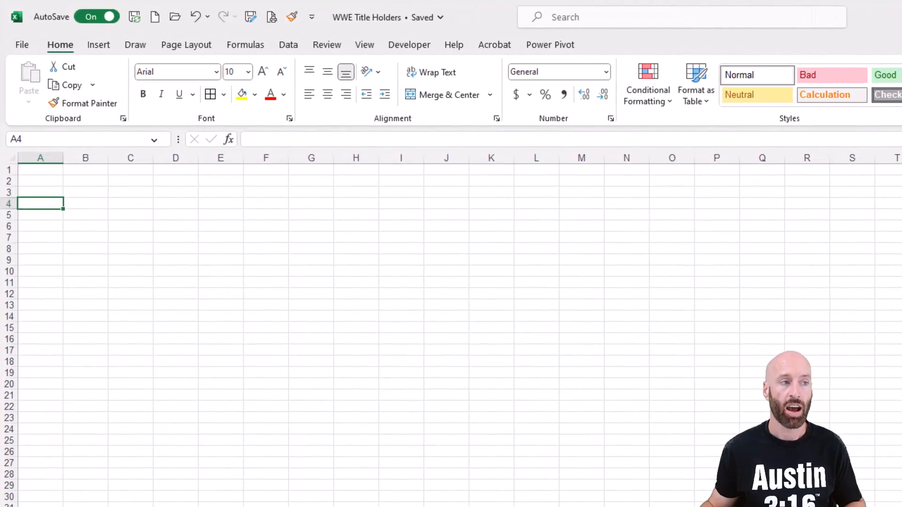
Step: Copy the table's Name header cell into A4:D4 of the new sheet
{"action": "key", "text": "ctrl+Page_Down"}
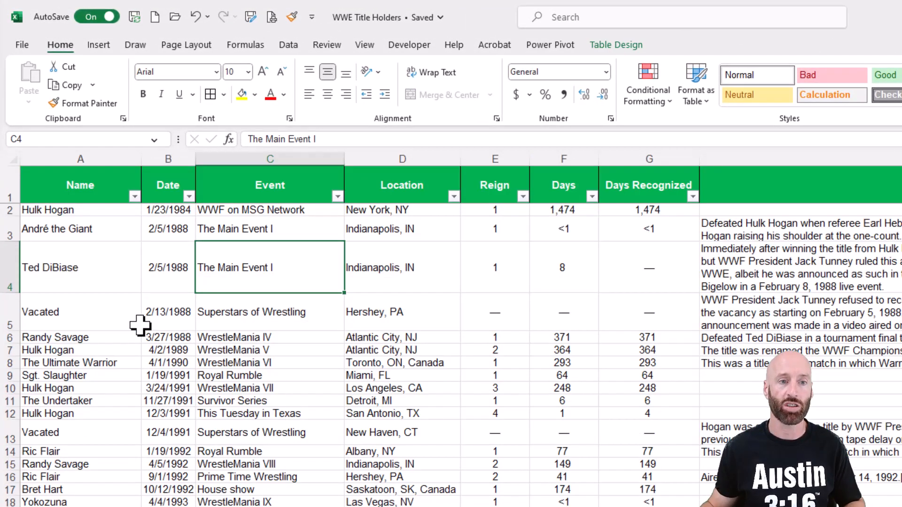
{"action": "left_click", "coordinate": [94, 186]}
{"action": "key", "text": "ctrl+c"}
{"action": "key", "text": "ctrl+Page_Up"}
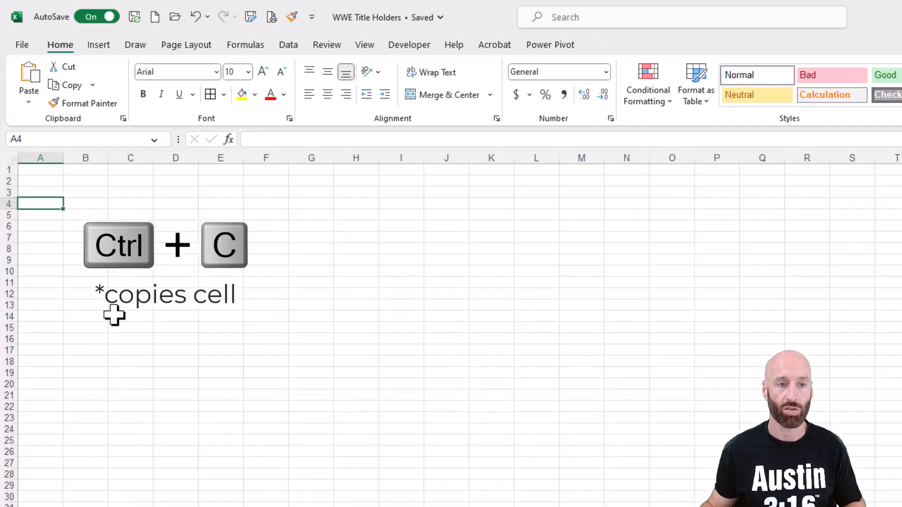
{"action": "key", "text": "ctrl+v"}
{"action": "left_click_drag", "start_coordinate": [95, 206], "coordinate": [167, 209]}
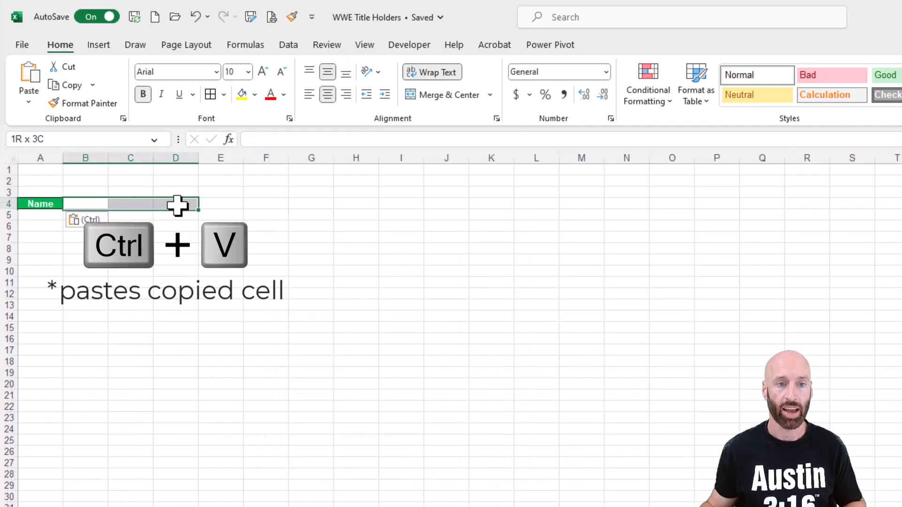
{"action": "key", "text": "ctrl+v"}
Step: Make row 4 taller and change the B4 header to # of Title Reigns
{"action": "left_click_drag", "start_coordinate": [11, 209], "coordinate": [10, 235]}
{"action": "left_click", "coordinate": [89, 215]}
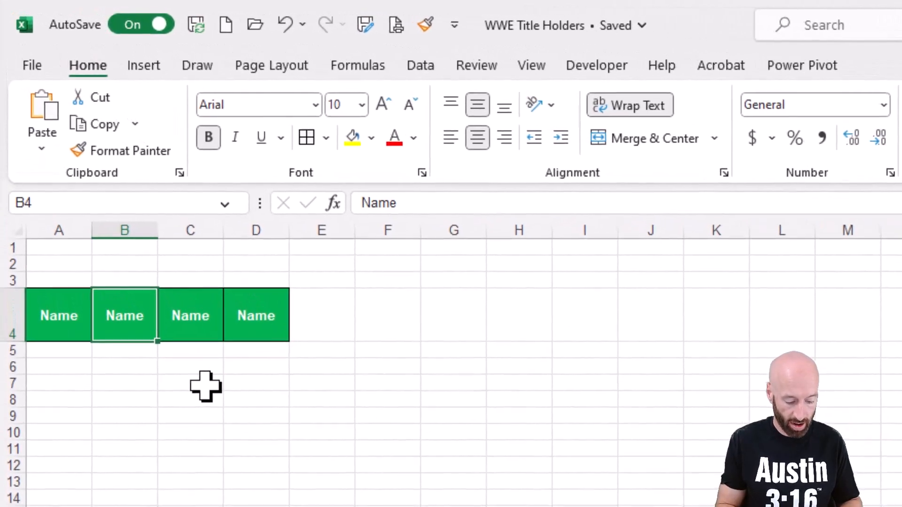
{"action": "key", "text": "ctrl+v"}
{"action": "type", "text": "# of"}
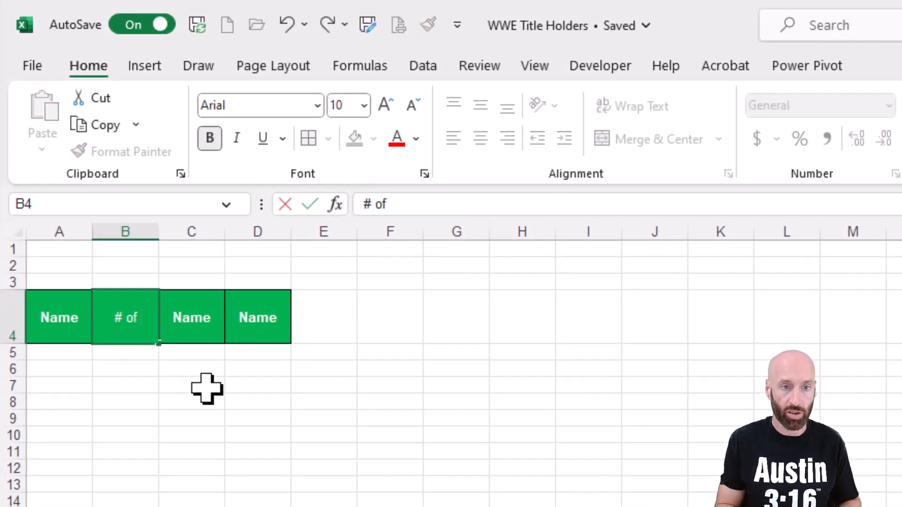
{"action": "type", "text": " Title Reigns"}
{"action": "key", "text": "Tab"}
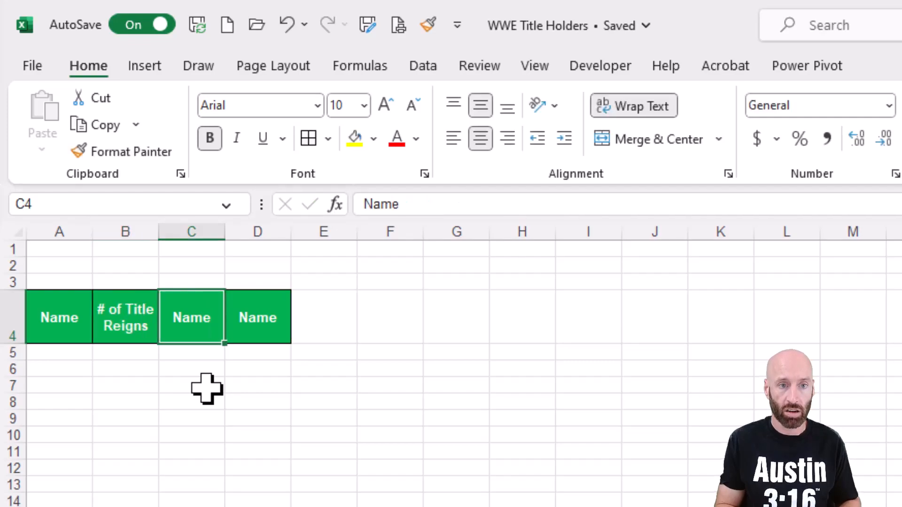
Step: Change the C4 header to Total Days Recognized as Champ
{"action": "type", "text": "Total"}
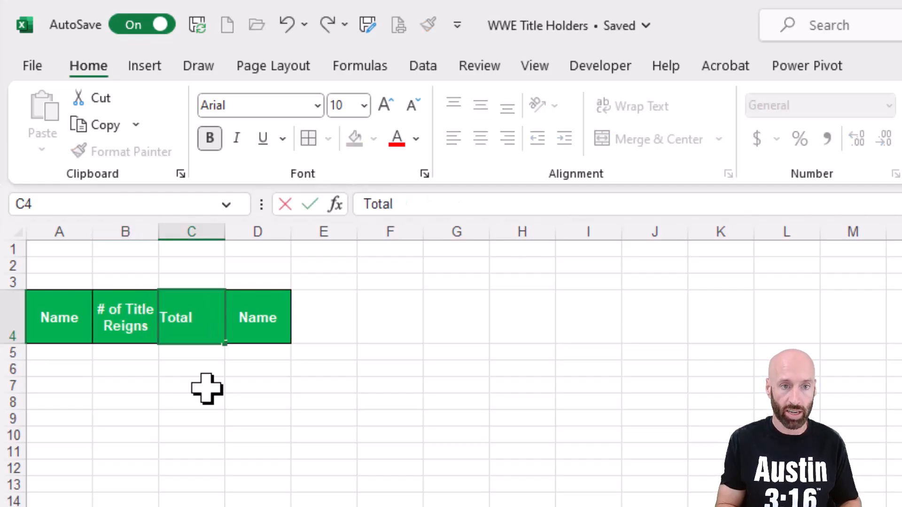
{"action": "type", "text": " Days Recognized as Champ"}
{"action": "key", "text": "Tab"}
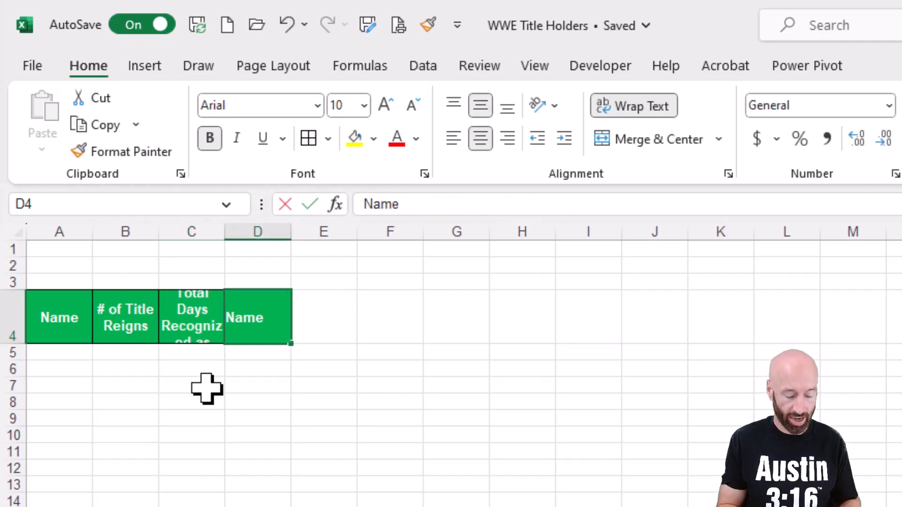
Step: Change the D4 header to Average Title Reign Length
{"action": "type", "text": "Average Title Reign Length"}
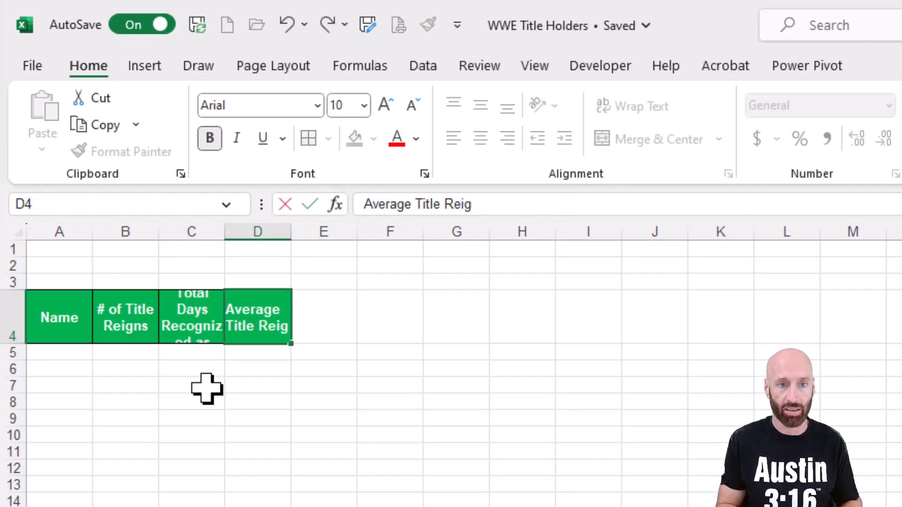
{"action": "key", "text": "BackSpace"}
{"action": "type", "text": "th"}
{"action": "key", "text": "Return"}
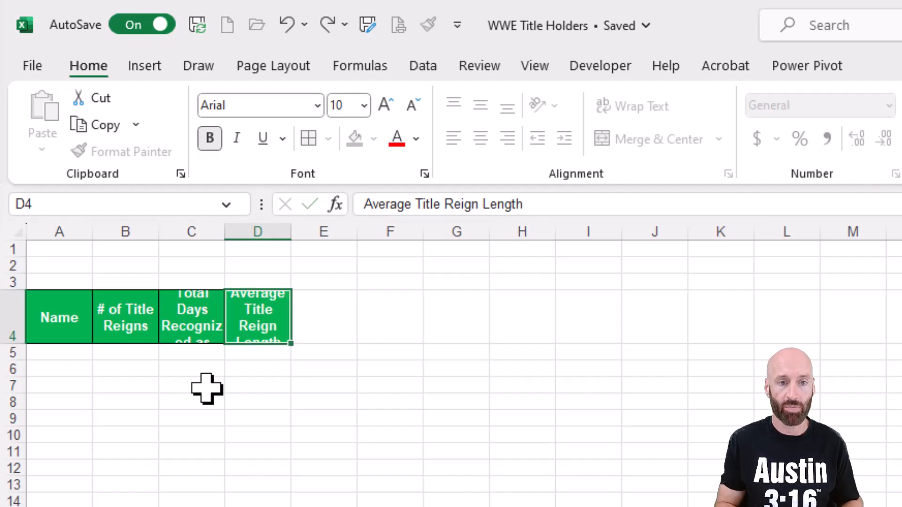
Step: Widen columns A through D so the headers fit
{"action": "left_click_drag", "start_coordinate": [130, 215], "coordinate": [340, 245]}
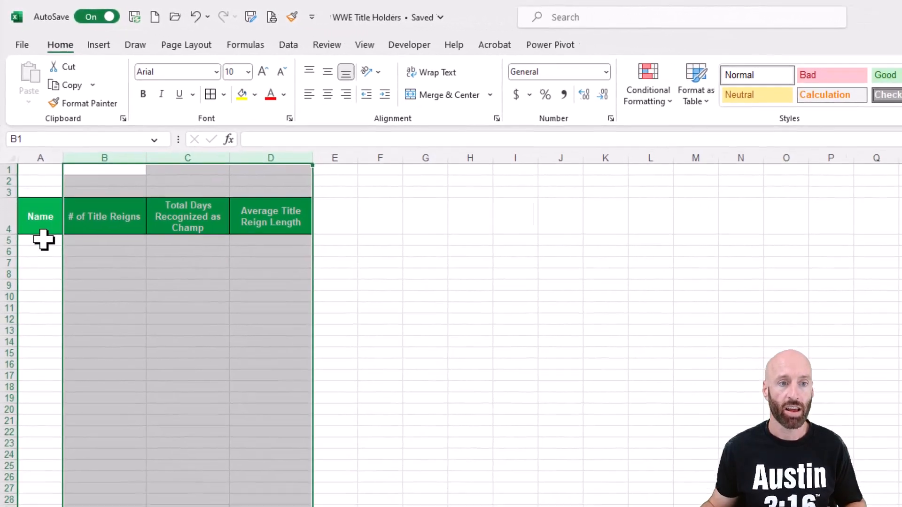
{"action": "left_click", "coordinate": [57, 338]}
{"action": "left_click_drag", "start_coordinate": [90, 224], "coordinate": [102, 226]}
{"action": "left_click_drag", "start_coordinate": [68, 149], "coordinate": [110, 149]}
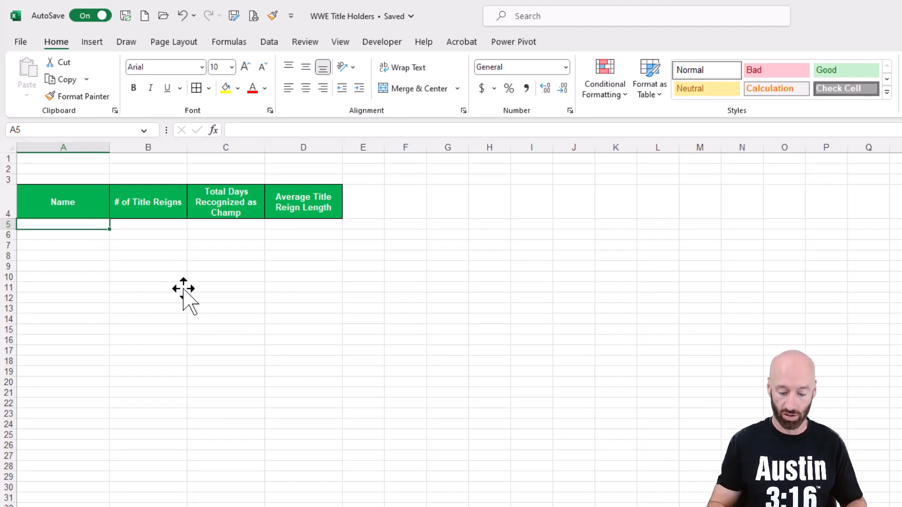
Step: Enter a UNIQUE formula in A5 that lists the distinct champion names from the WWEChamps table's Name column
{"action": "type", "text": "="}
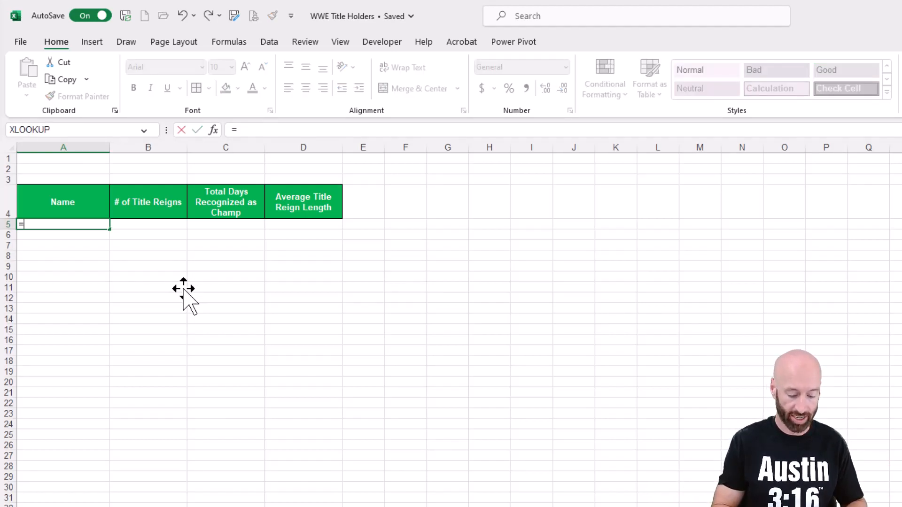
{"action": "type", "text": "unique"}
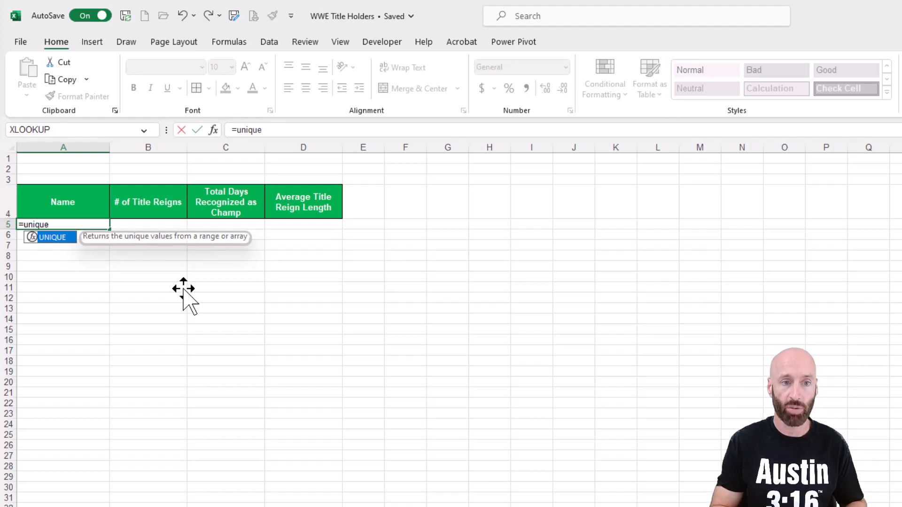
{"action": "type", "text": "("}
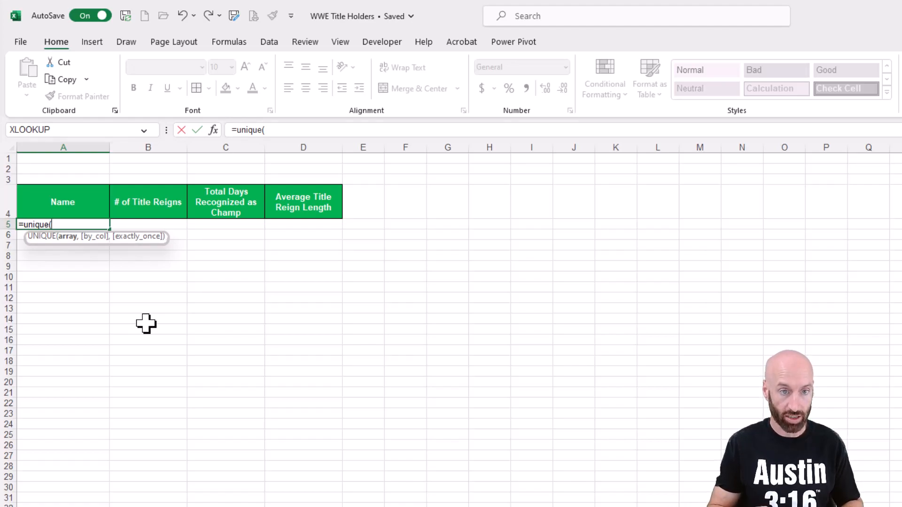
{"action": "type", "text": "WW"}
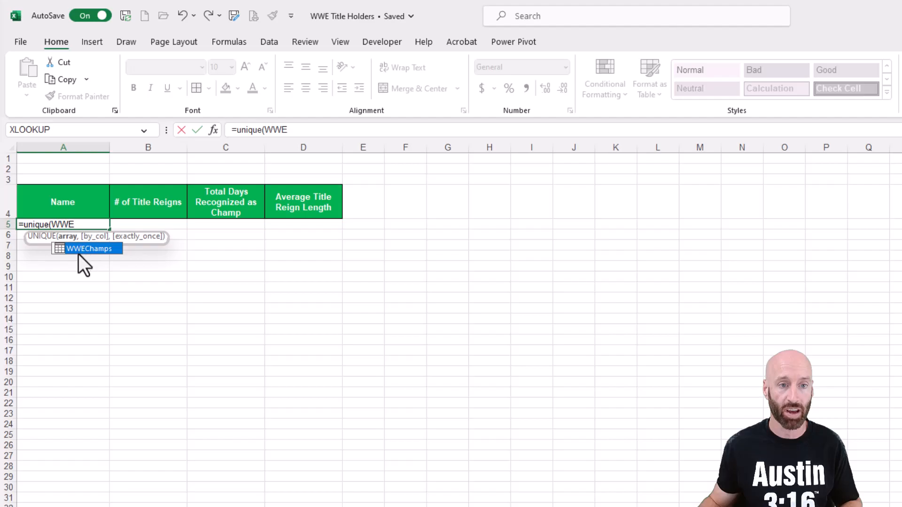
{"action": "type", "text": "E"}
{"action": "key", "text": "Tab"}
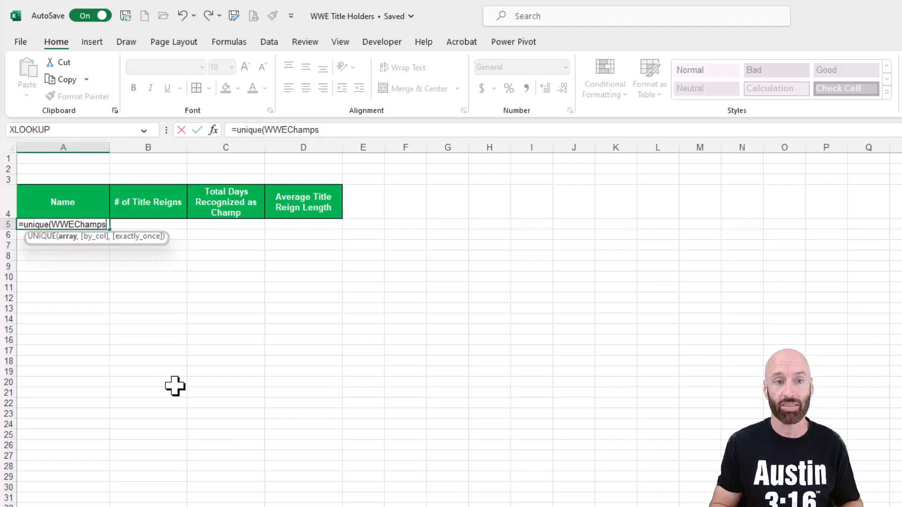
{"action": "type", "text": "["}
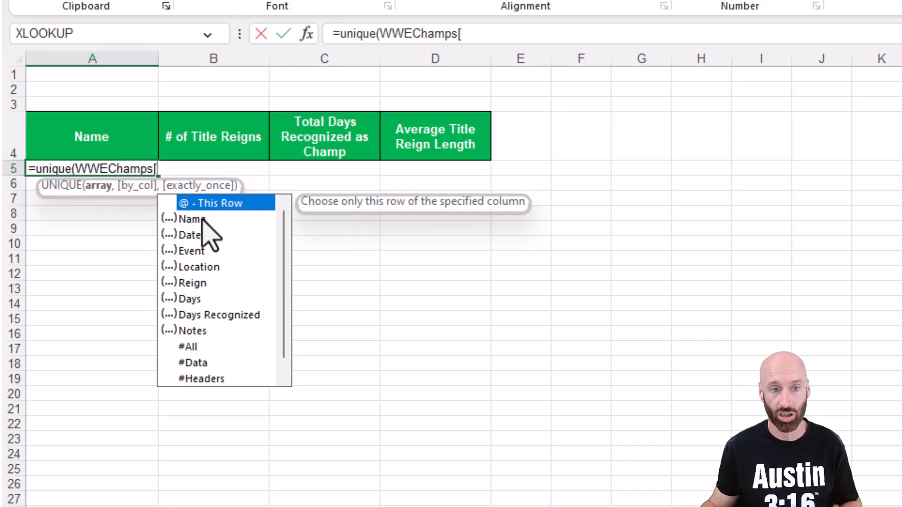
{"action": "type", "text": "N"}
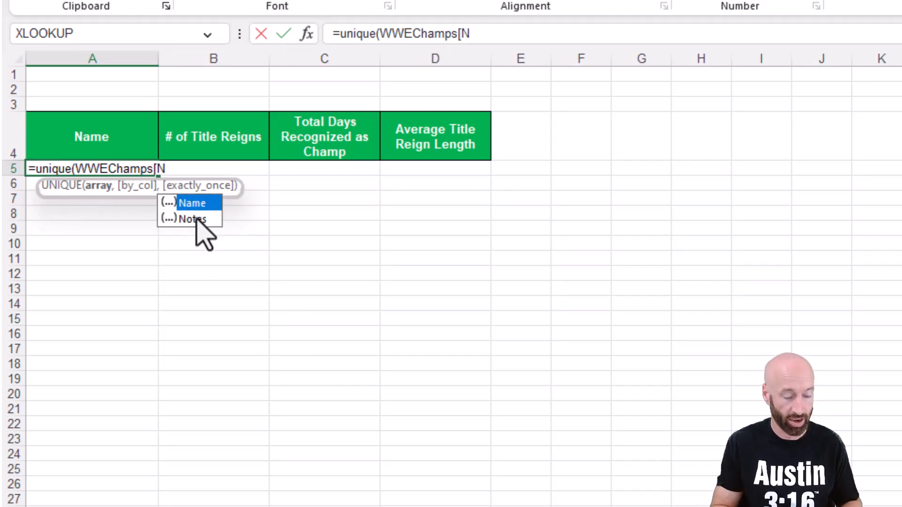
{"action": "key", "text": "Tab"}
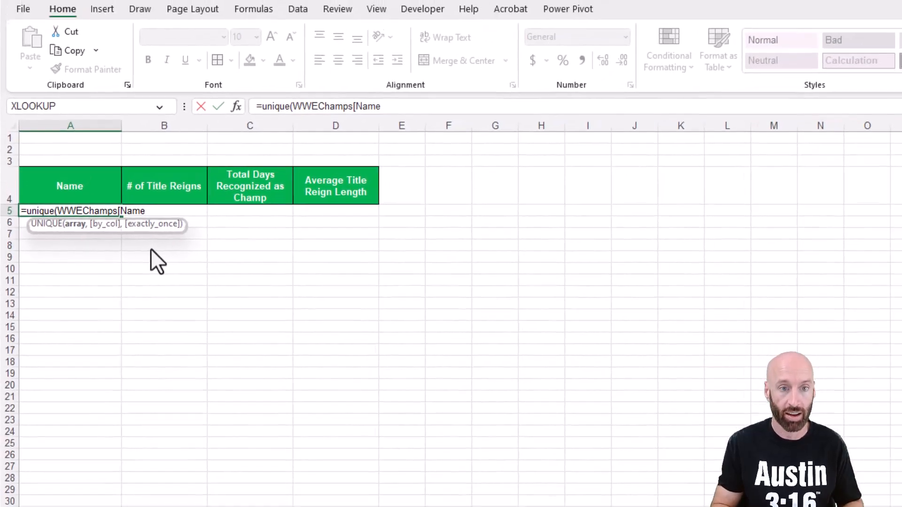
{"action": "type", "text": "])"}
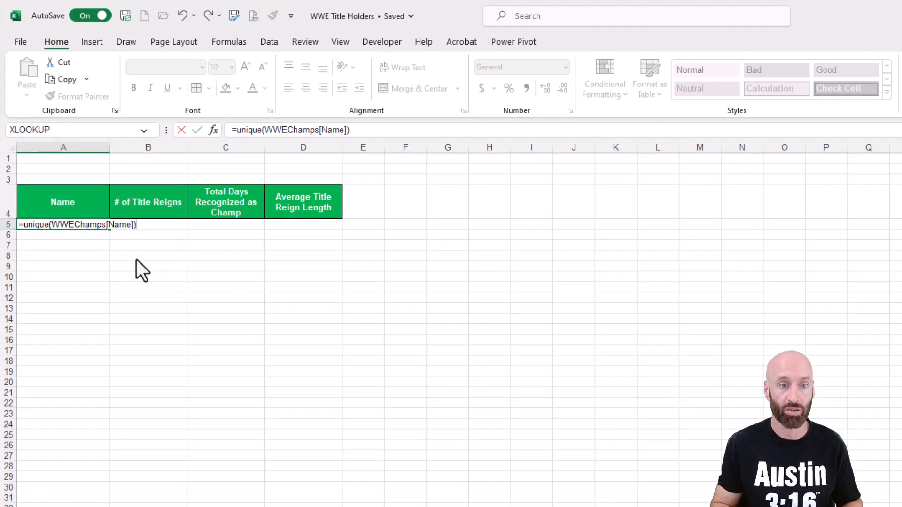
{"action": "key", "text": "Return"}
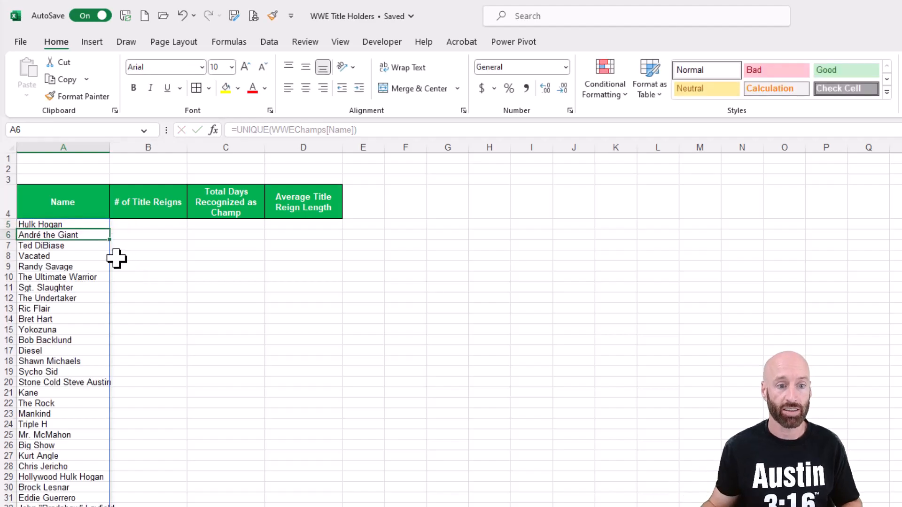
Step: Wrap the A5 formula in SORT so the unique champion names are listed alphabetically
{"action": "left_click", "coordinate": [78, 225]}
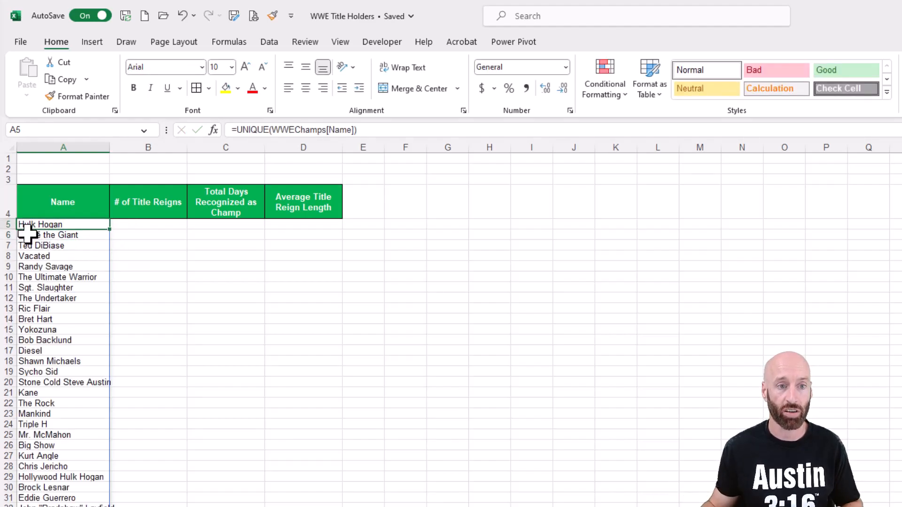
{"action": "left_click", "coordinate": [235, 130]}
{"action": "type", "text": "sort("}
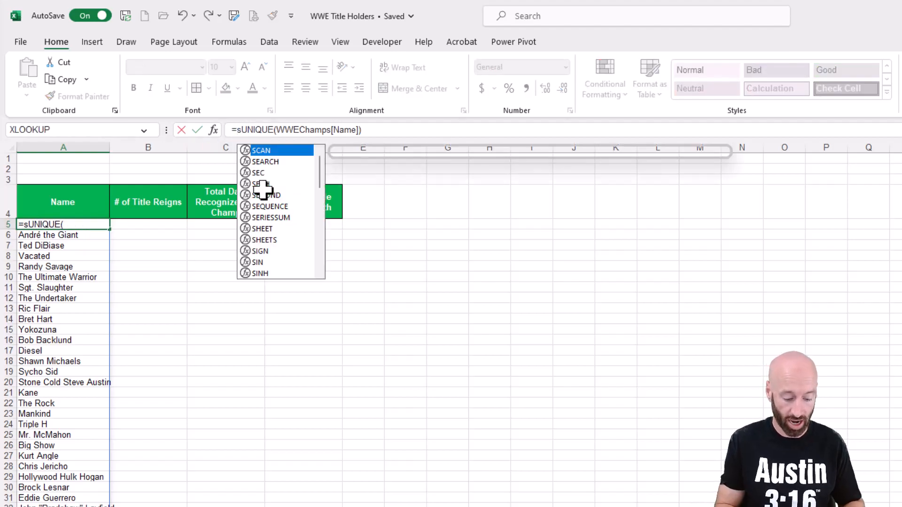
{"action": "left_click", "coordinate": [403, 130]}
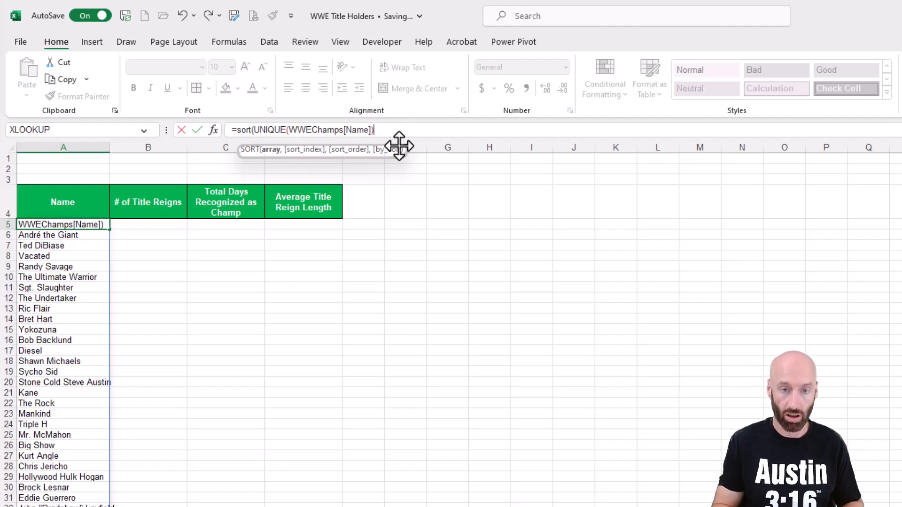
{"action": "type", "text": ")"}
{"action": "key", "text": "Return"}
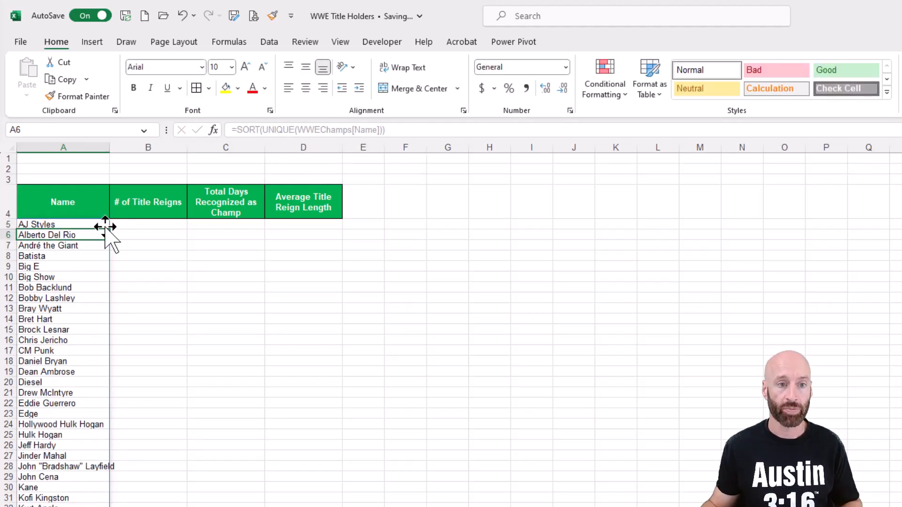
Step: Convert the sorted name list starting at A5 into static values by copying it and pasting values only
{"action": "left_click", "coordinate": [98, 223]}
{"action": "key", "text": "ctrl+shift+Down"}
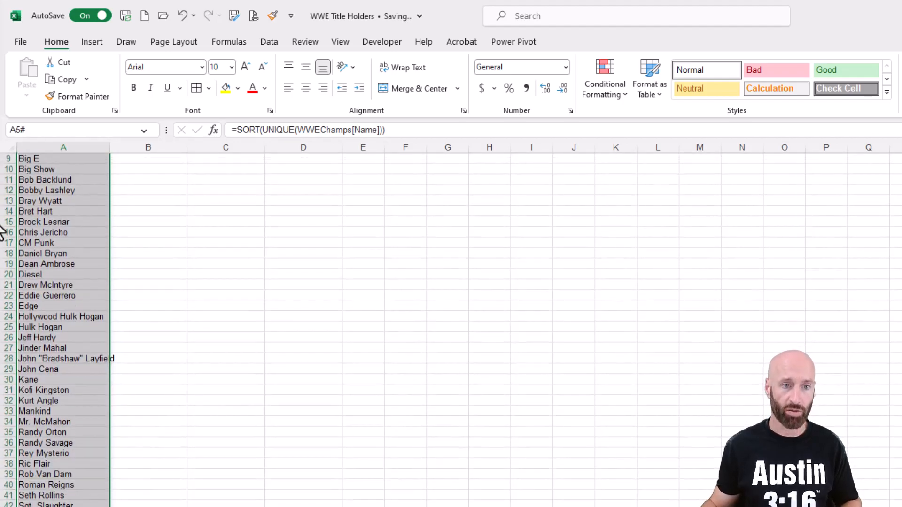
{"action": "key", "text": "ctrl+c"}
{"action": "right_click", "coordinate": [63, 202]}
{"action": "left_click", "coordinate": [129, 313]}
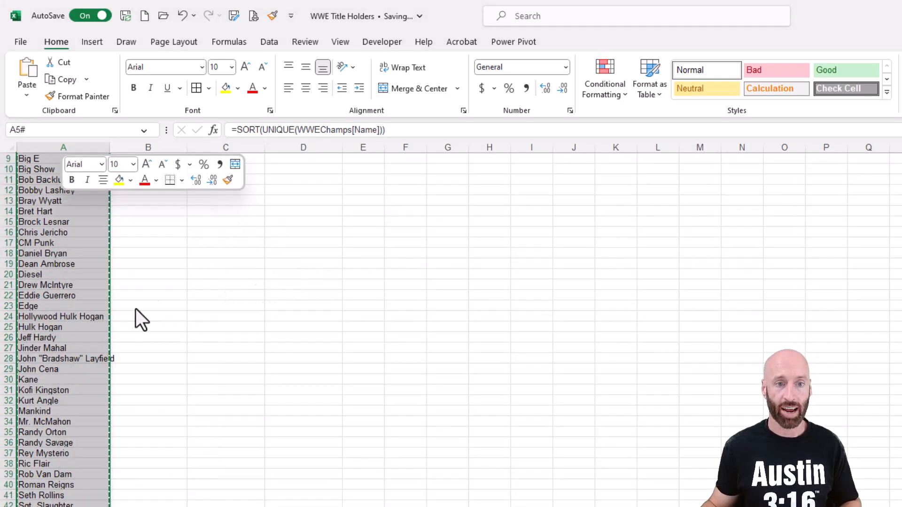
{"action": "left_click", "coordinate": [520, 300]}
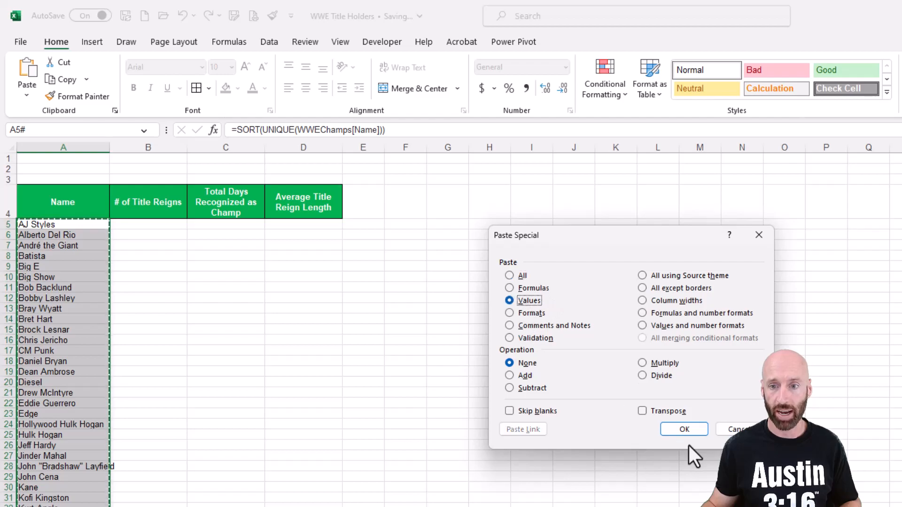
{"action": "left_click", "coordinate": [684, 429]}
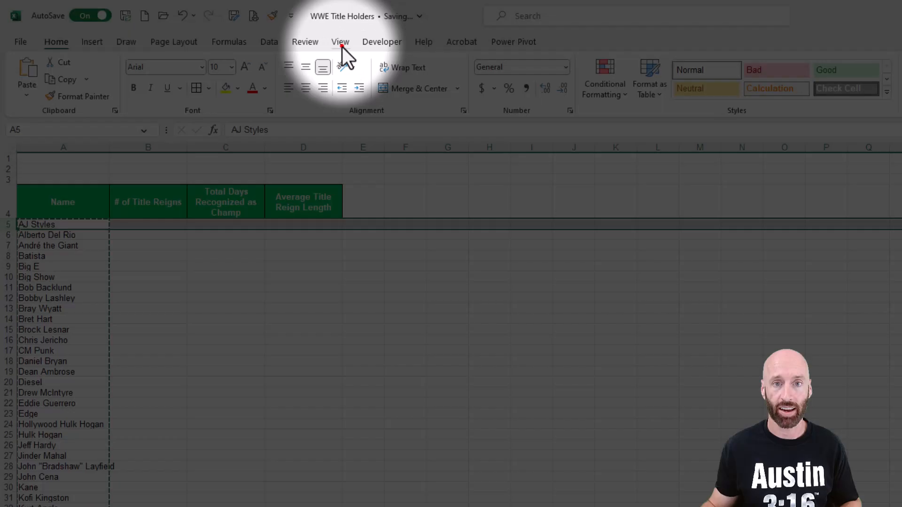
Step: Freeze panes so the header rows through row 4 stay visible while scrolling
{"action": "left_click", "coordinate": [340, 42]}
{"action": "left_click", "coordinate": [639, 200]}
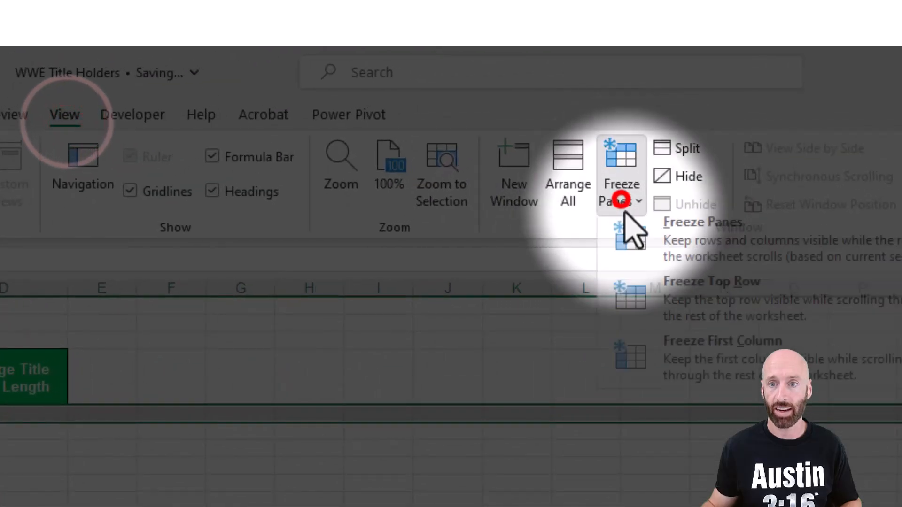
{"action": "left_click", "coordinate": [676, 223]}
{"action": "left_click", "coordinate": [184, 266]}
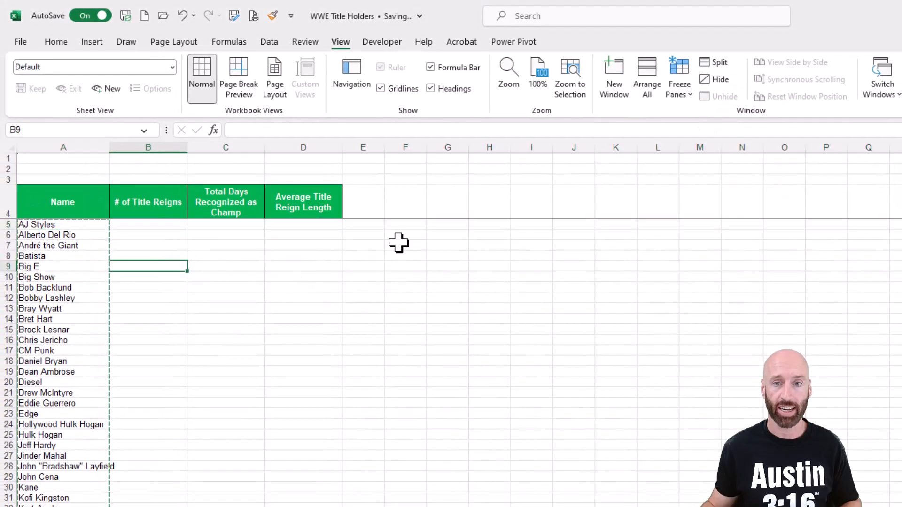
{"action": "scroll", "coordinate": [173, 340], "scroll_direction": "down", "scroll_amount": 5}
{"action": "scroll", "coordinate": [174, 340], "scroll_direction": "up", "scroll_amount": 5}
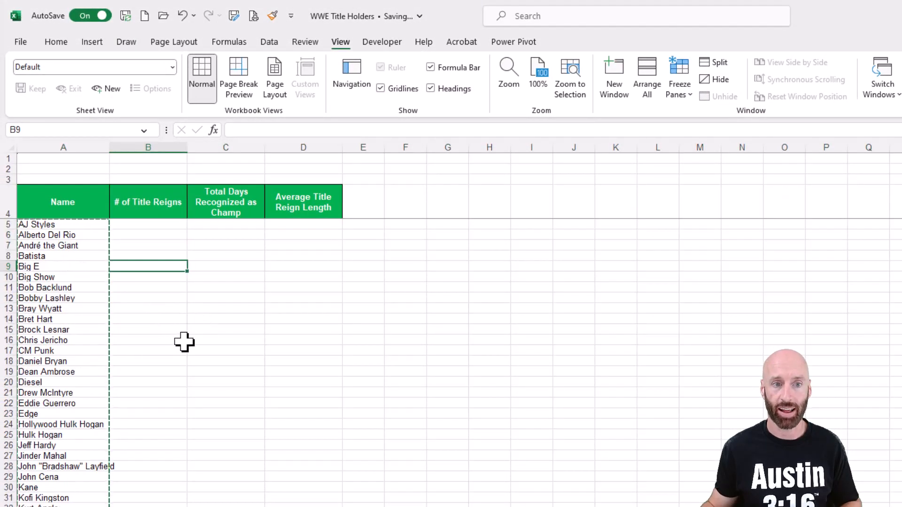
Step: Count title reigns in B5 with =COUNTIF(WWEChamps[Name],A5) and autofill the formula down the name list
{"action": "left_click", "coordinate": [153, 226]}
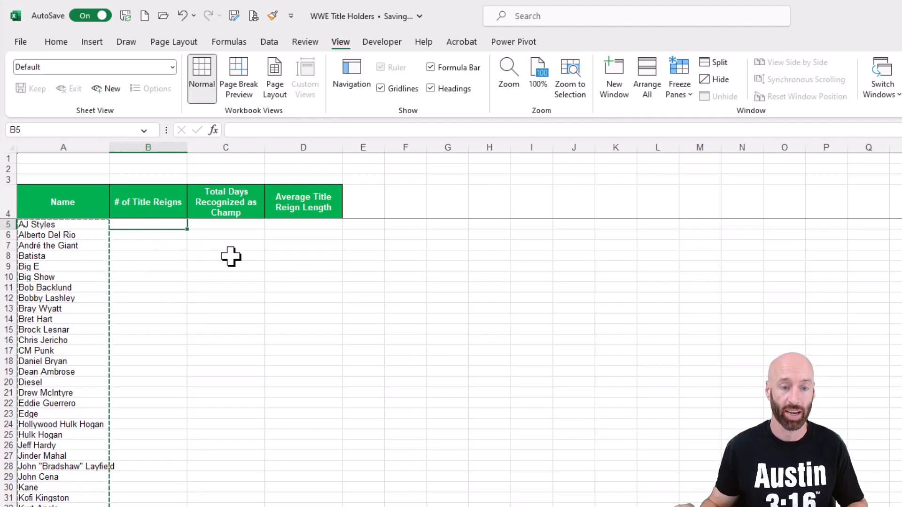
{"action": "type", "text": "=co"}
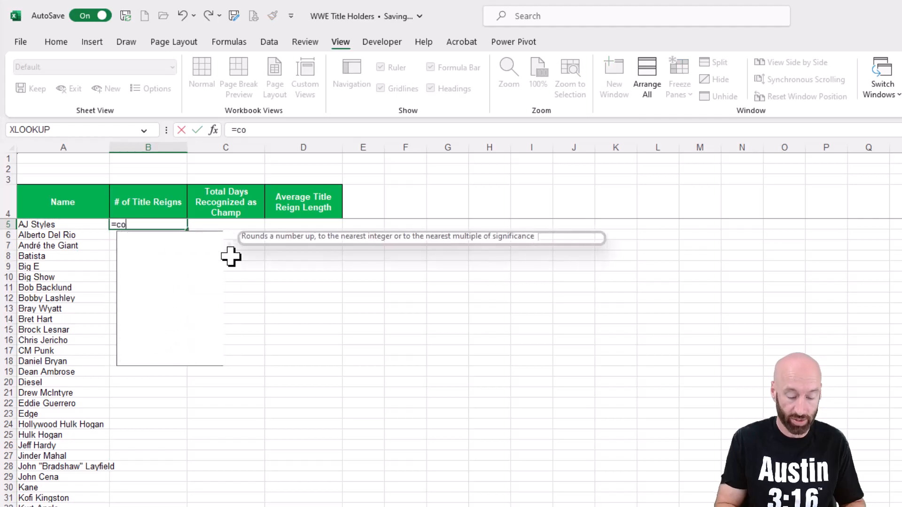
{"action": "type", "text": "untif("}
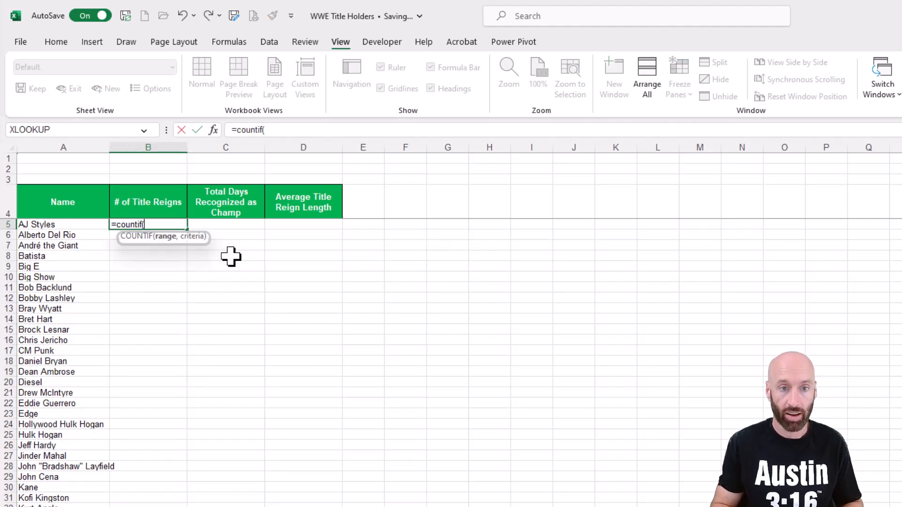
{"action": "type", "text": "W"}
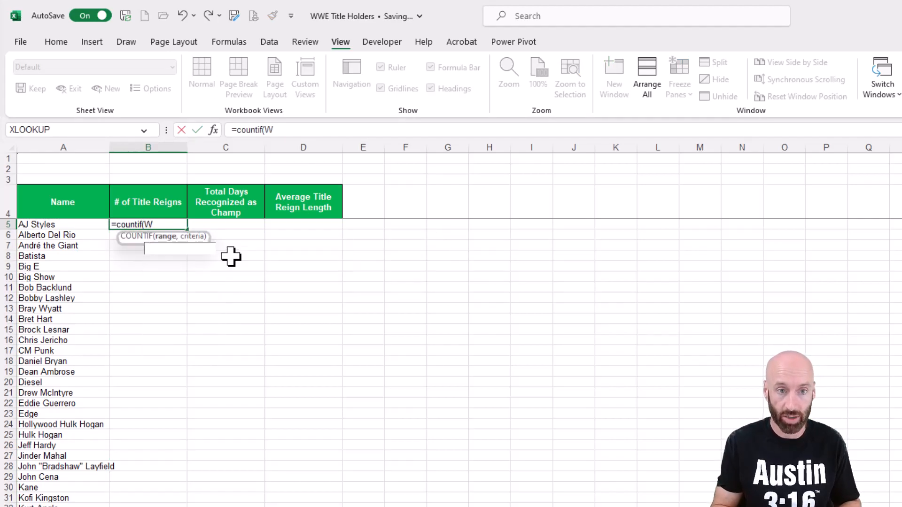
{"action": "type", "text": "WEChamps[Na"}
{"action": "key", "text": "Tab"}
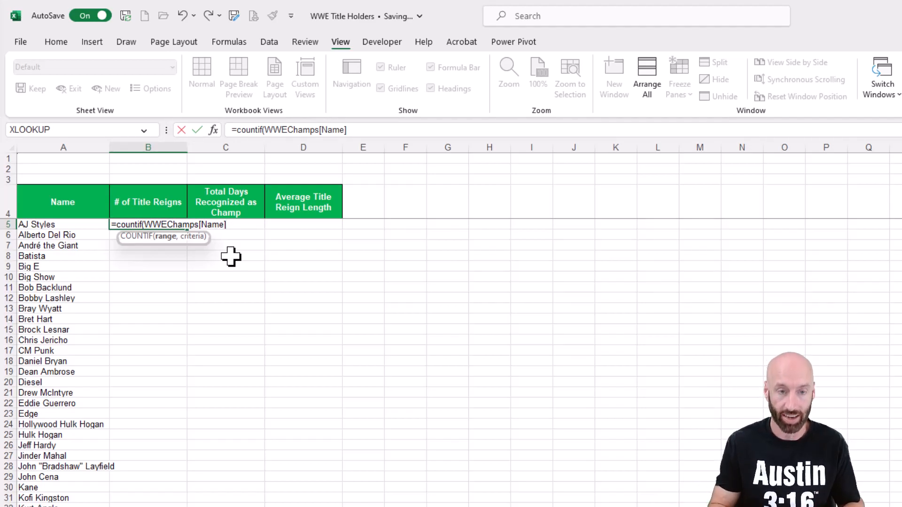
{"action": "type", "text": ","}
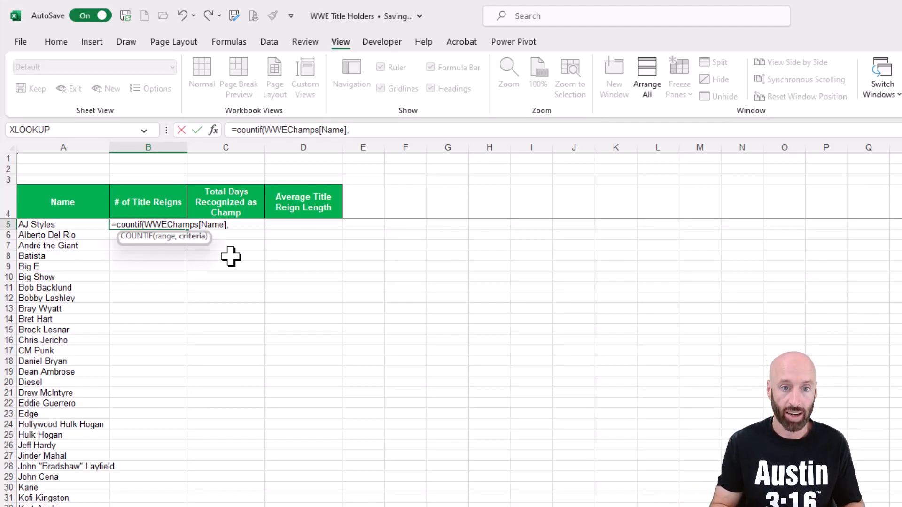
{"action": "left_click", "coordinate": [51, 225]}
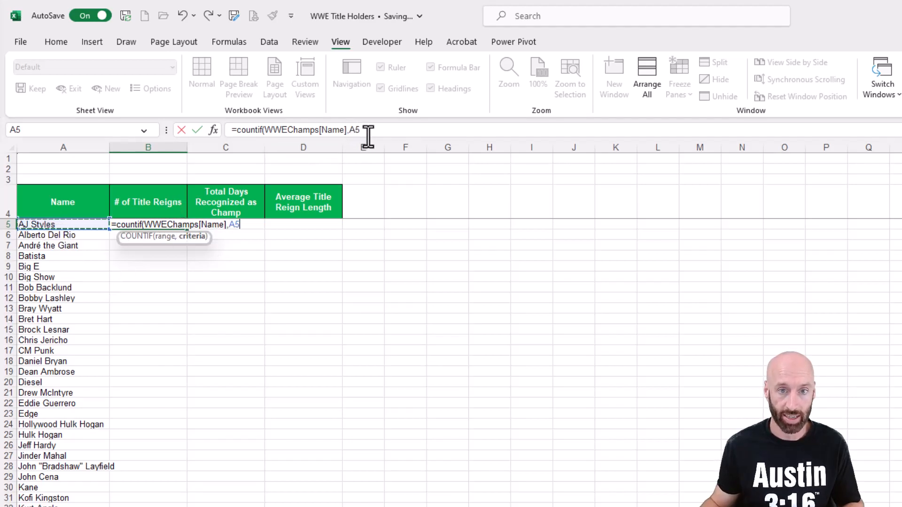
{"action": "type", "text": ")"}
{"action": "key", "text": "Return"}
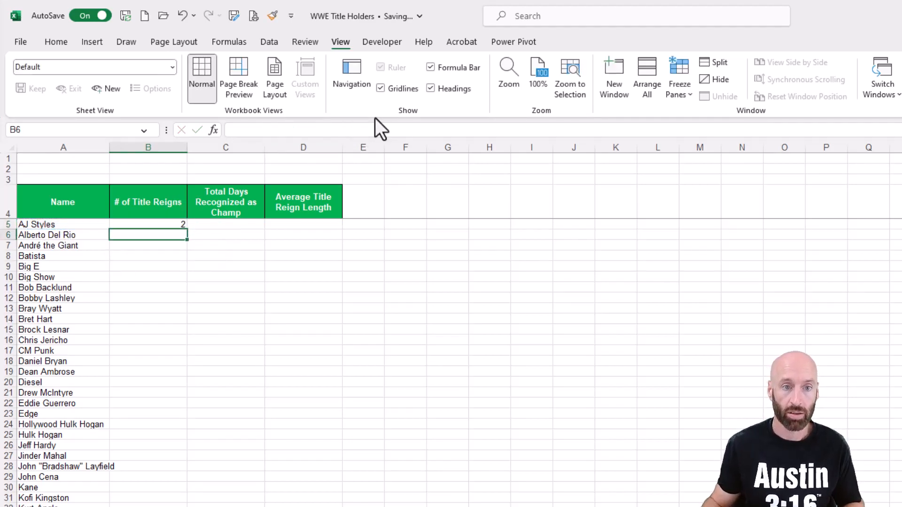
{"action": "left_click", "coordinate": [176, 225]}
{"action": "double_click", "coordinate": [185, 230]}
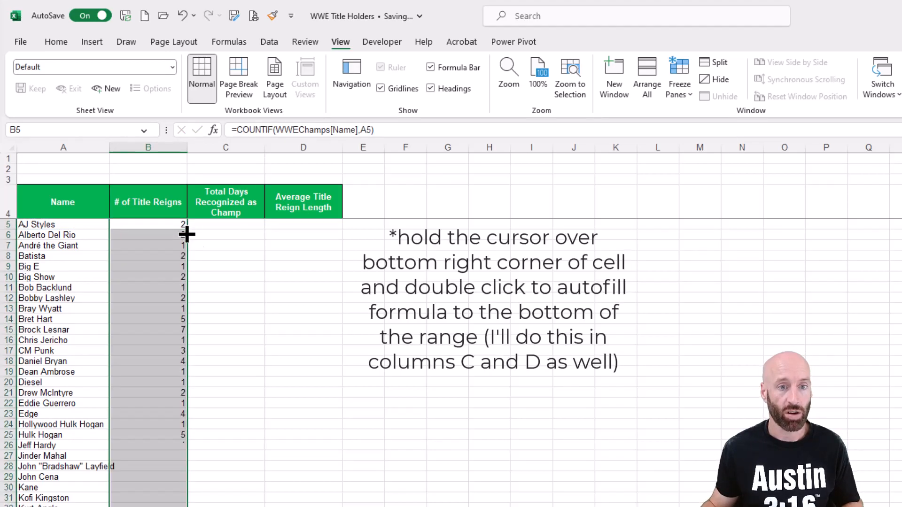
Step: Format columns B through D as Number with 0 decimal places and the 1000 separator
{"action": "left_click", "coordinate": [75, 43]}
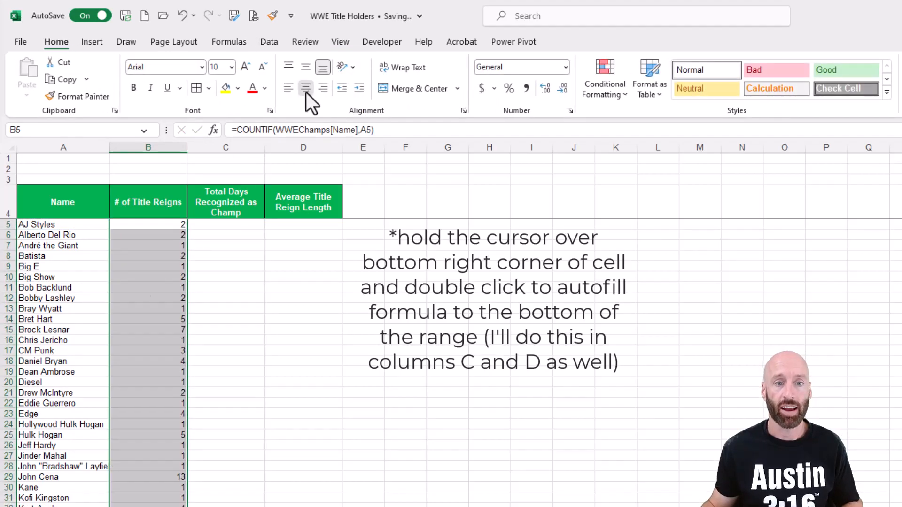
{"action": "left_click_drag", "start_coordinate": [183, 146], "coordinate": [298, 141]}
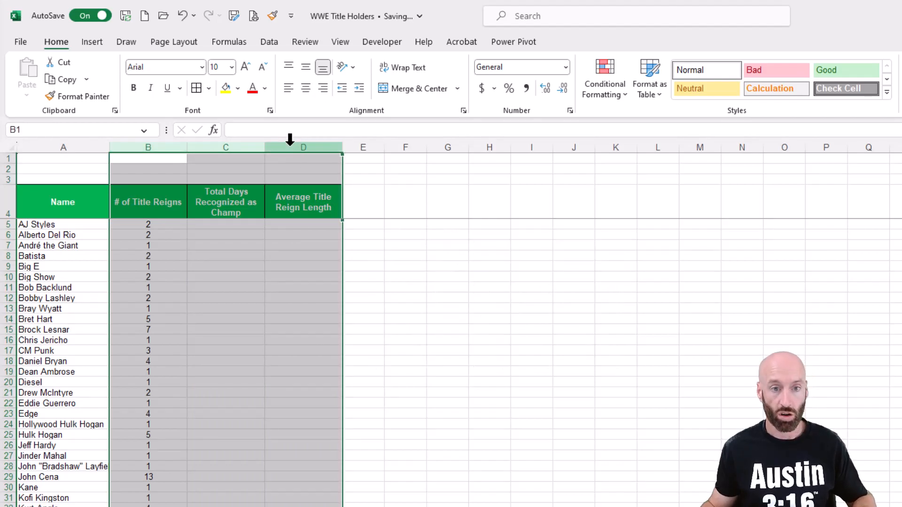
{"action": "key", "text": "ctrl+1"}
{"action": "left_click_drag", "start_coordinate": [159, 13], "coordinate": [469, 189]}
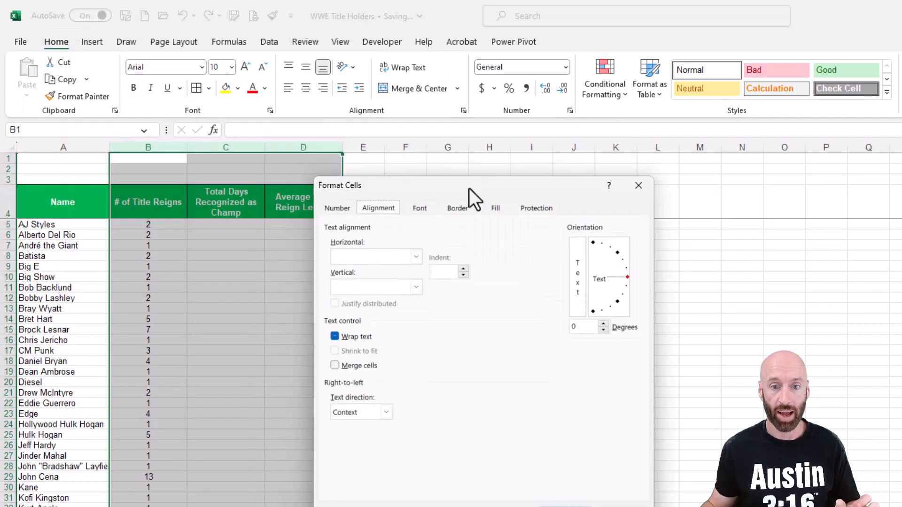
{"action": "left_click", "coordinate": [334, 207]}
{"action": "left_click", "coordinate": [347, 250]}
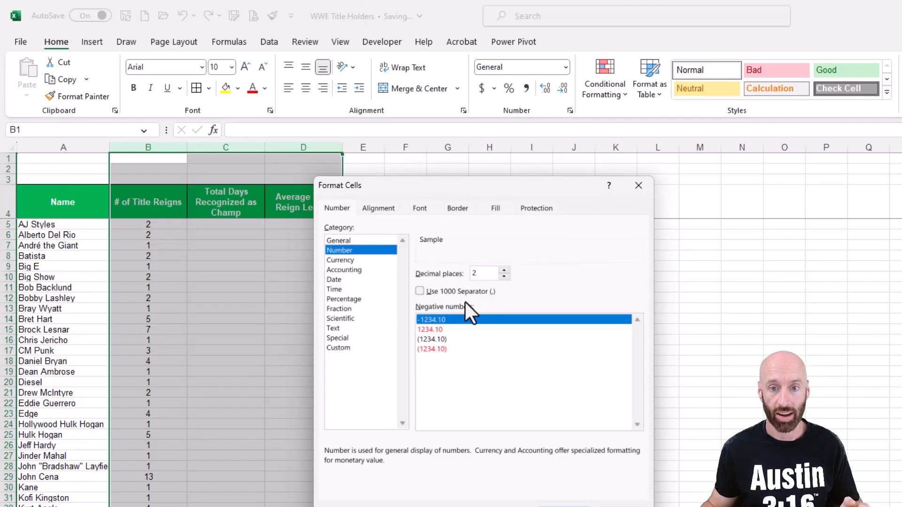
{"action": "left_click", "coordinate": [503, 276]}
{"action": "left_click", "coordinate": [504, 276]}
{"action": "left_click", "coordinate": [433, 293]}
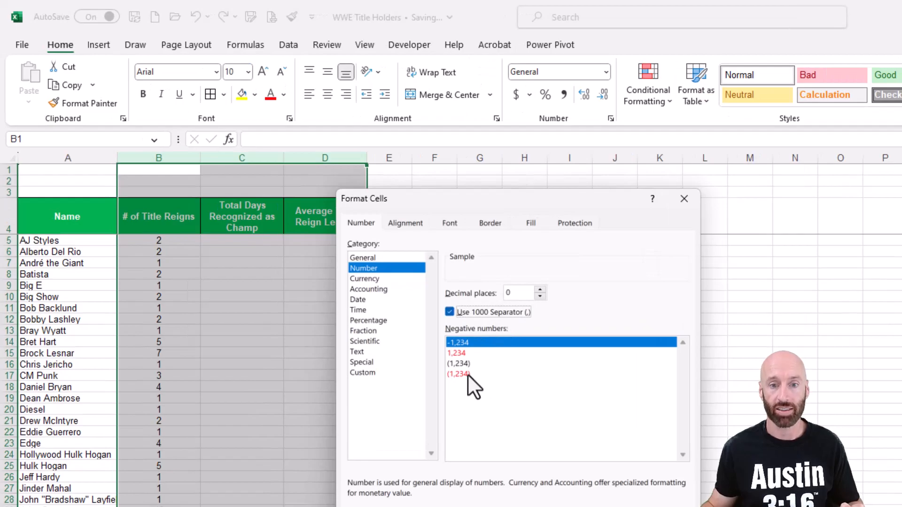
{"action": "left_click", "coordinate": [466, 374]}
{"action": "key", "text": "Return"}
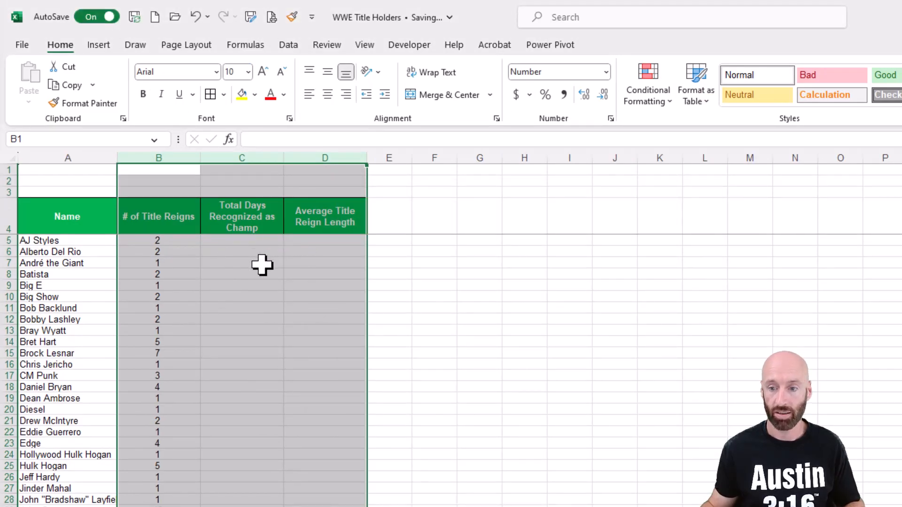
Step: Enter =SUMIF(WWEChamps[Name],A5,WWEChamps[Days Recognized]) in C5 to total each champion's recognized days
{"action": "left_click", "coordinate": [242, 240]}
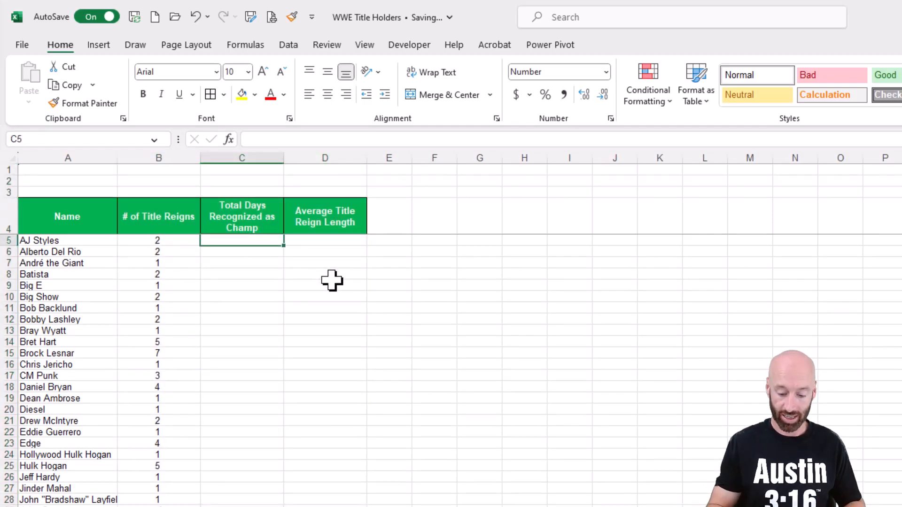
{"action": "type", "text": "="}
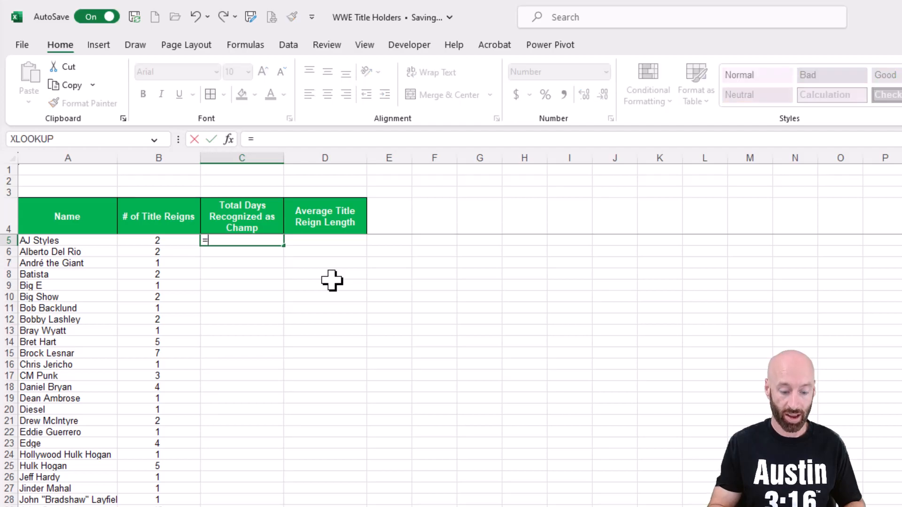
{"action": "type", "text": "sumif"}
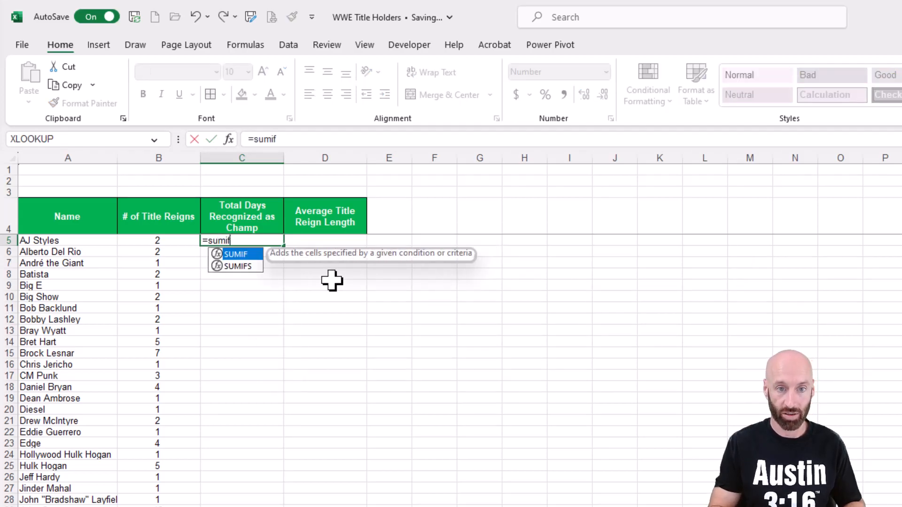
{"action": "type", "text": "("}
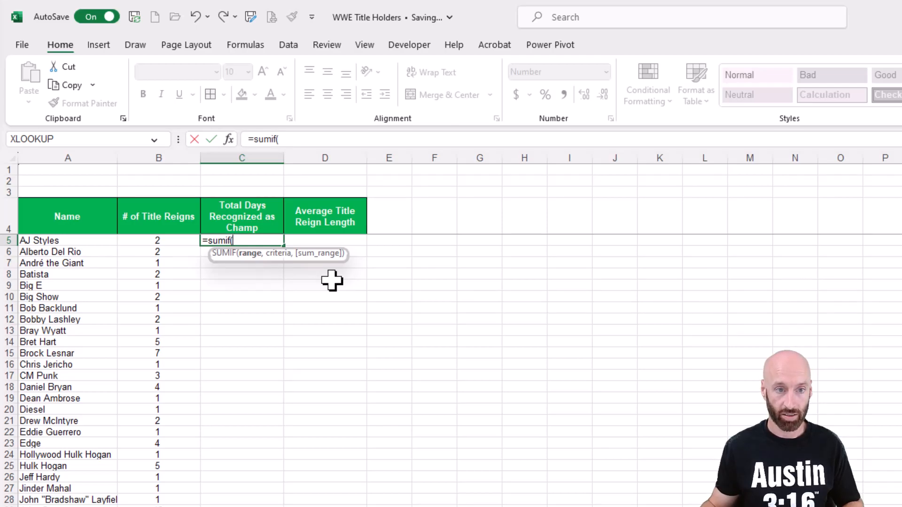
{"action": "type", "text": "WWE"}
{"action": "key", "text": "Tab"}
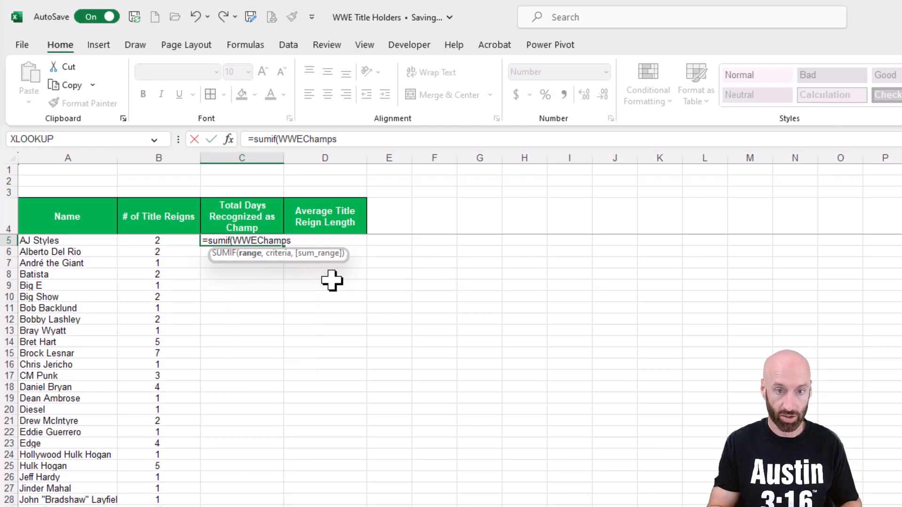
{"action": "type", "text": "[Name"}
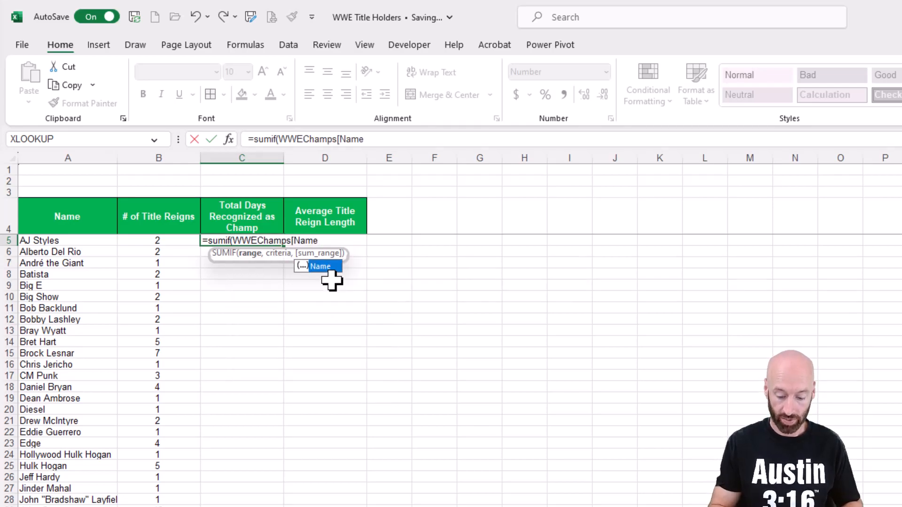
{"action": "type", "text": "],"}
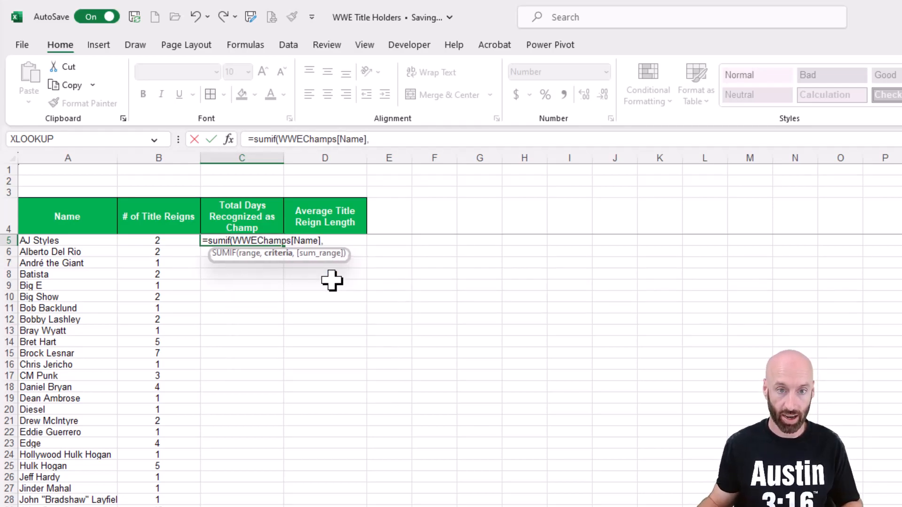
{"action": "left_click", "coordinate": [67, 241]}
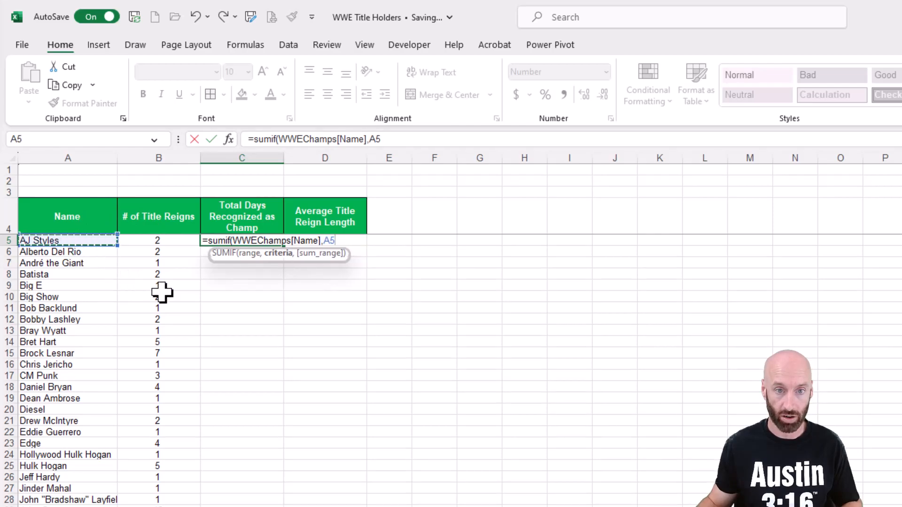
{"action": "type", "text": ","}
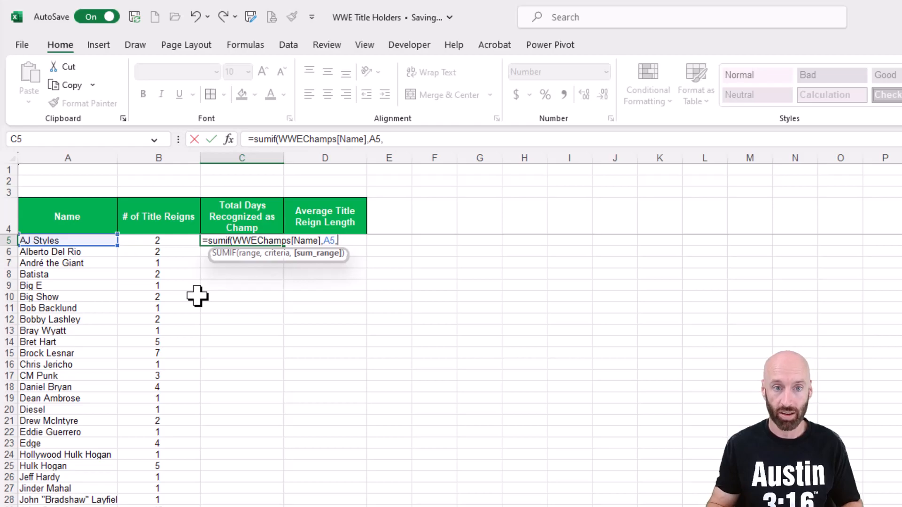
{"action": "type", "text": "WWE"}
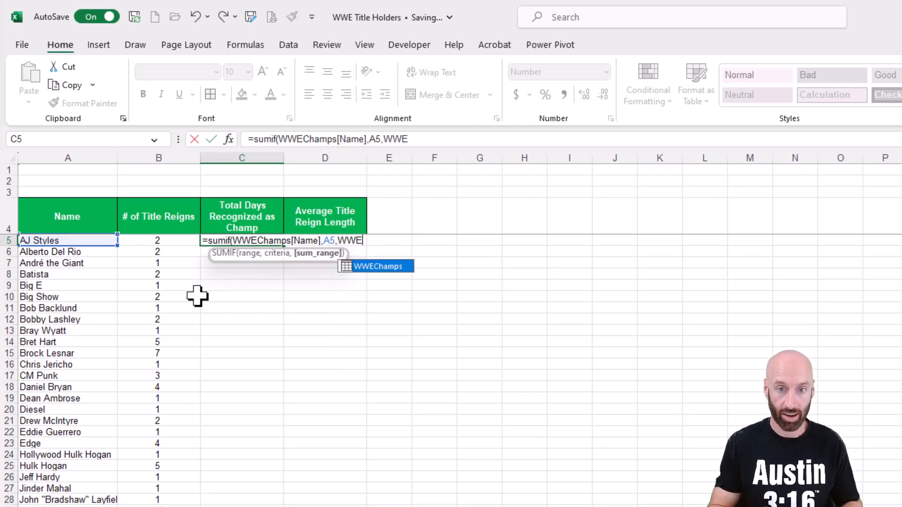
{"action": "key", "text": "Tab"}
{"action": "type", "text": "["}
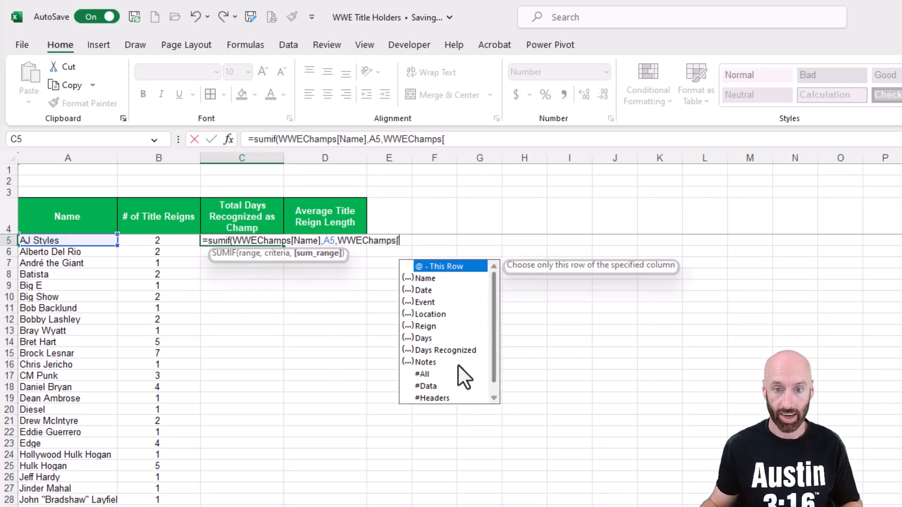
{"action": "double_click", "coordinate": [443, 351]}
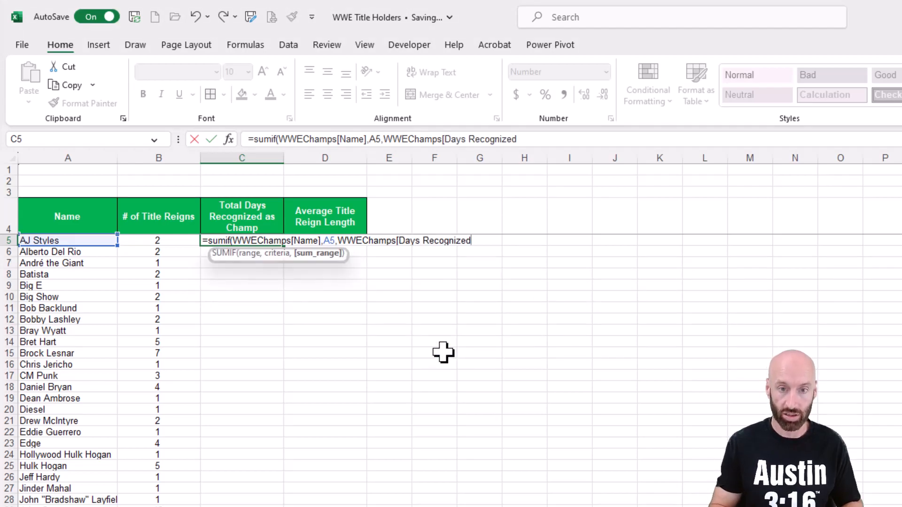
{"action": "type", "text": "])"}
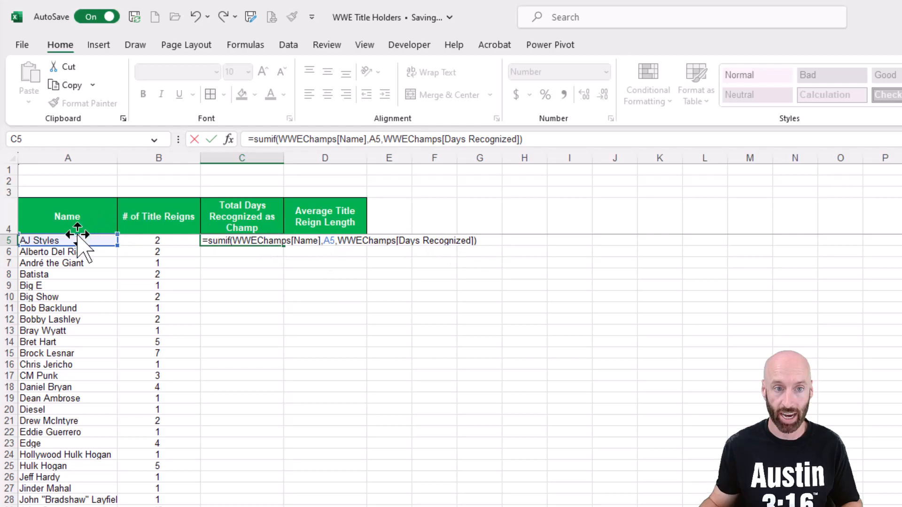
{"action": "key", "text": "Return"}
Step: Autofill the C5 formula down the name list and center-align the total days
{"action": "left_click", "coordinate": [270, 239]}
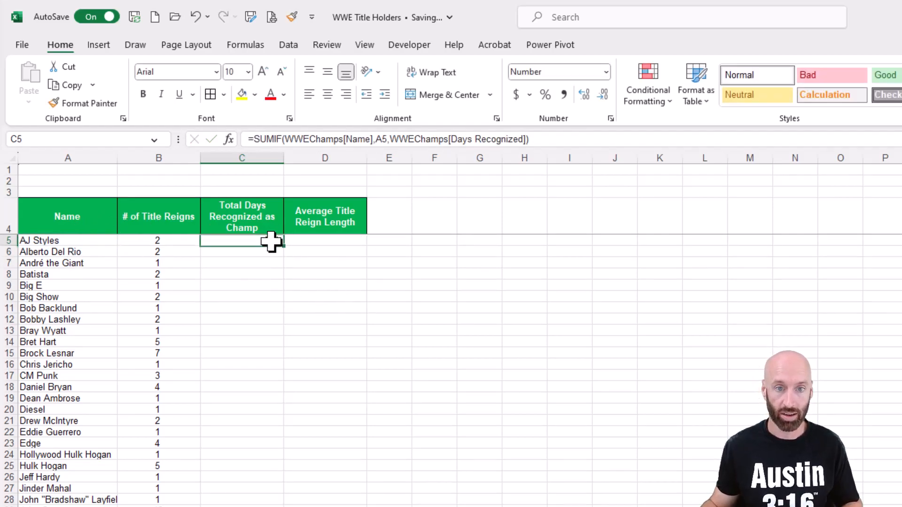
{"action": "double_click", "coordinate": [283, 245]}
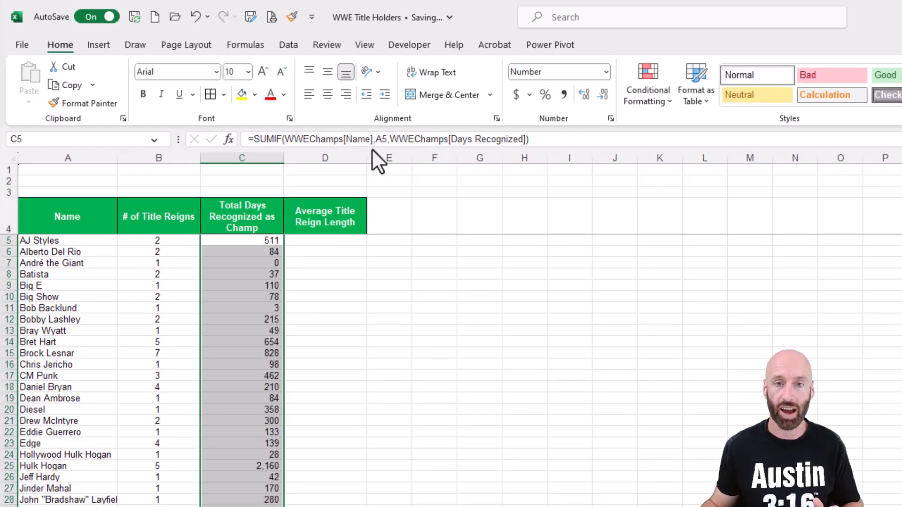
{"action": "left_click", "coordinate": [326, 96]}
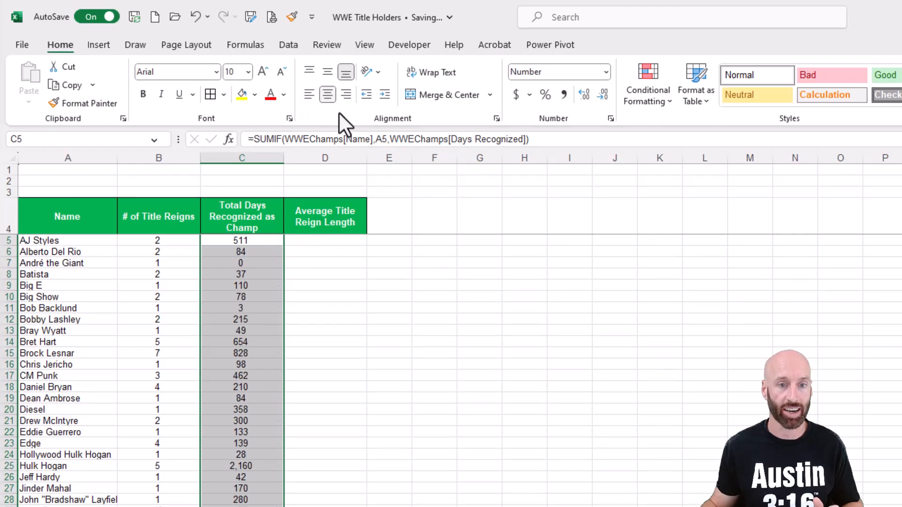
Step: Enter =C5/B5 in D5 for the average reign length and center-align it
{"action": "left_click", "coordinate": [315, 241]}
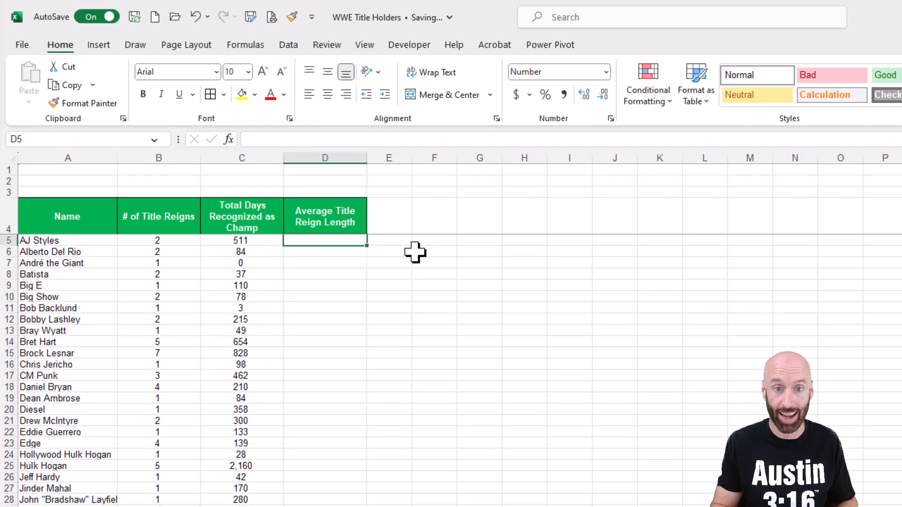
{"action": "type", "text": "="}
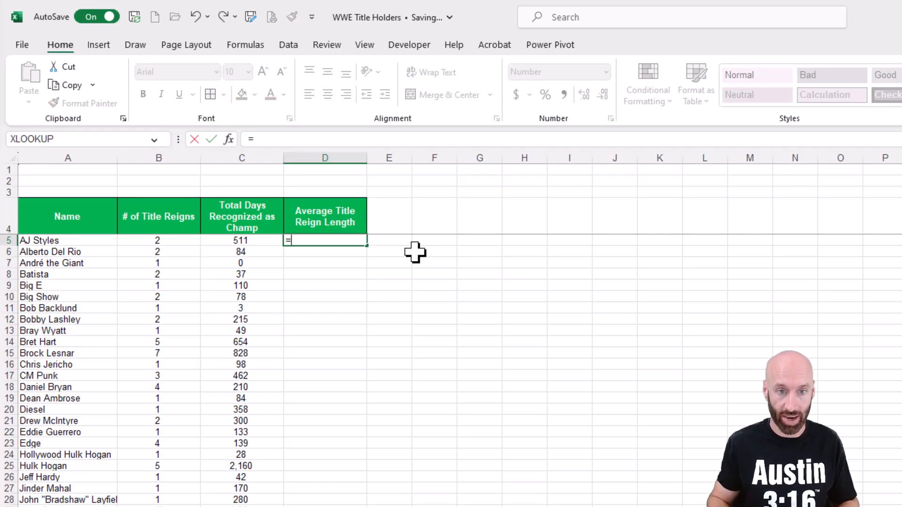
{"action": "key", "text": "Left"}
{"action": "type", "text": "/"}
{"action": "key", "text": "Left"}
{"action": "key", "text": "Left"}
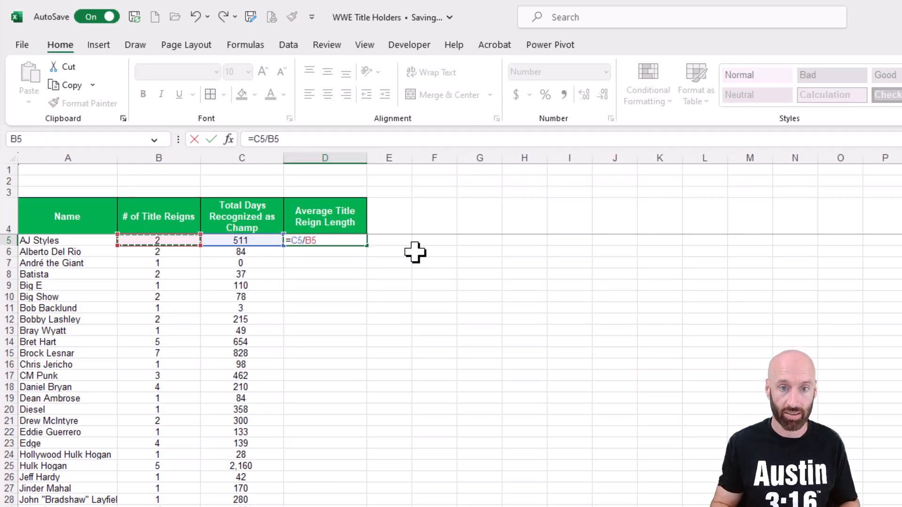
{"action": "key", "text": "Return"}
{"action": "left_click", "coordinate": [312, 238]}
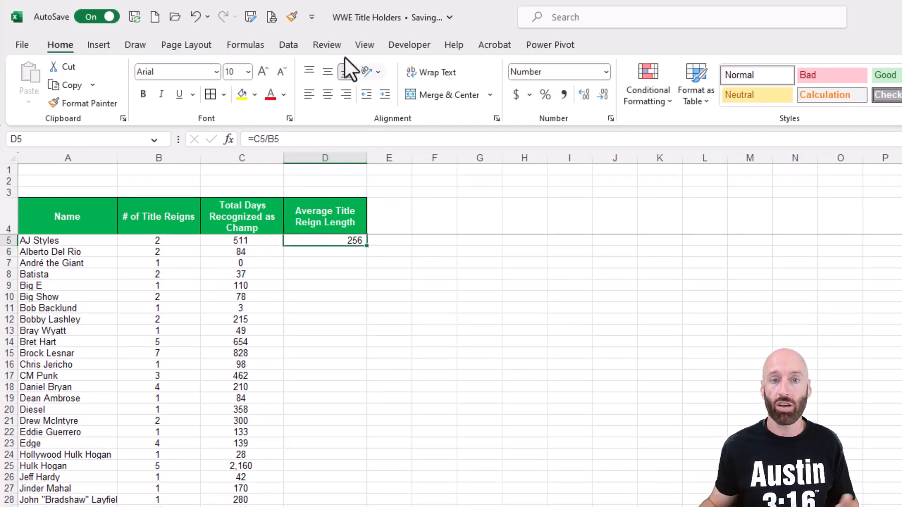
{"action": "left_click", "coordinate": [328, 94]}
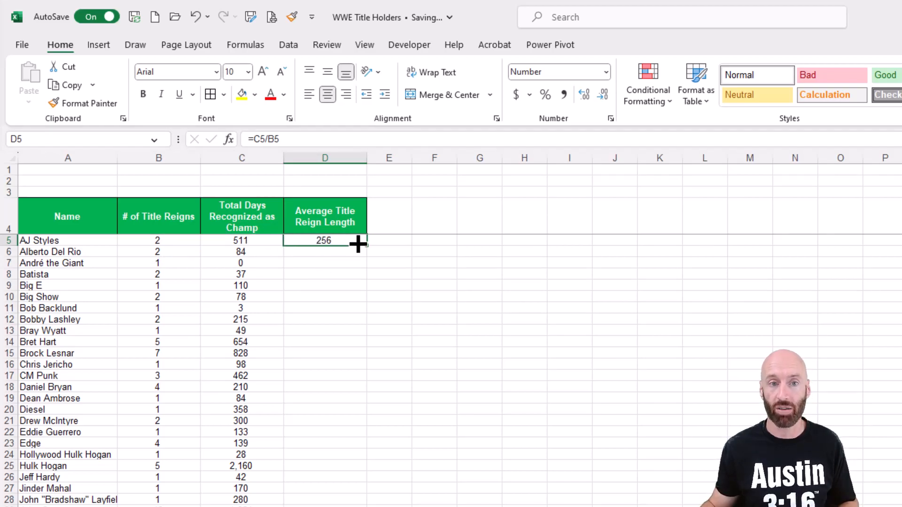
Step: Wrap the D5 formula as =IFERROR(C5/B5,0) and autofill it down the name list
{"action": "left_click", "coordinate": [252, 139]}
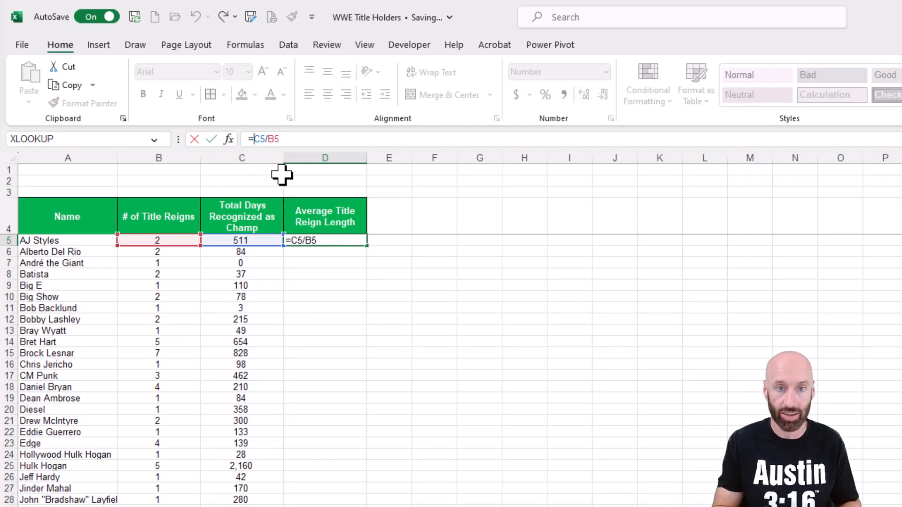
{"action": "type", "text": "iferro"}
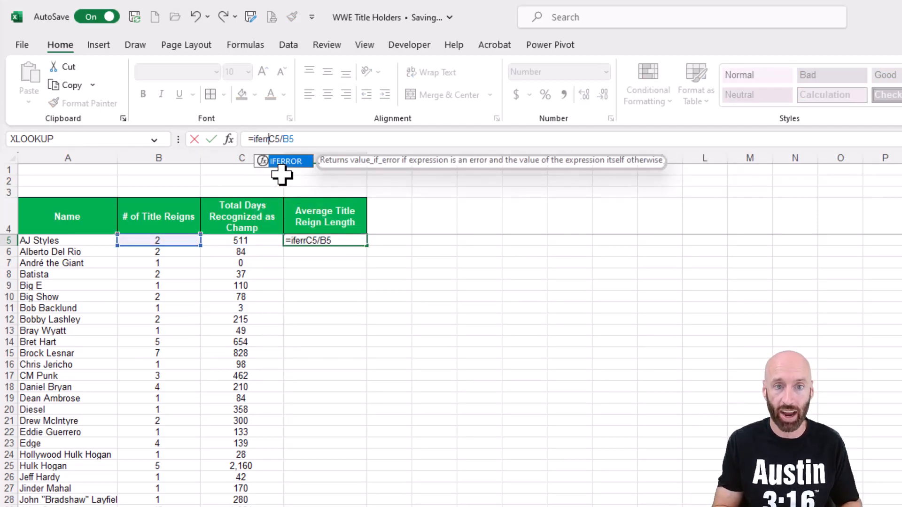
{"action": "type", "text": "r("}
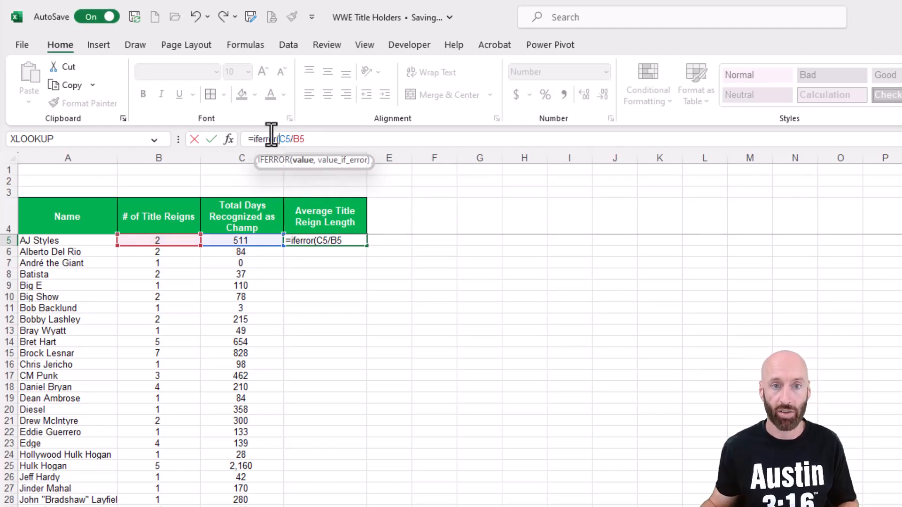
{"action": "left_click", "coordinate": [312, 139]}
{"action": "type", "text": ",\"N/a"}
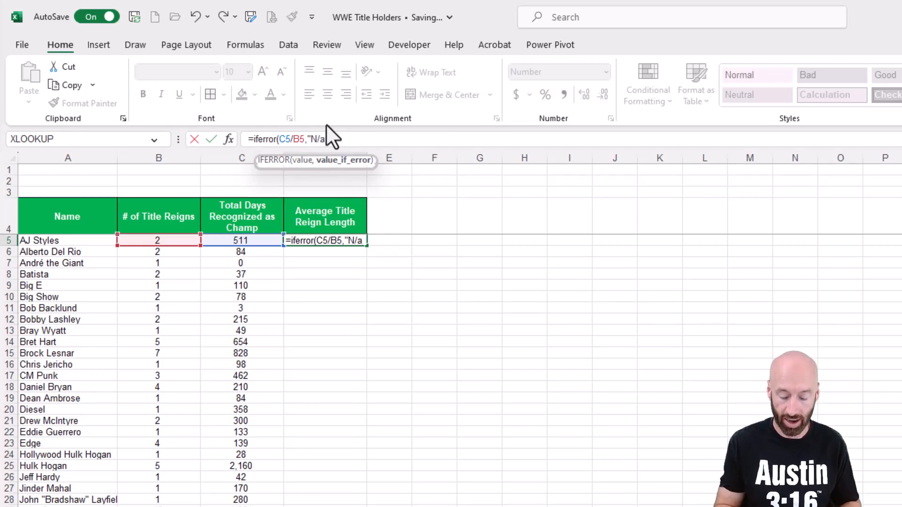
{"action": "key", "text": "BackSpace"}
{"action": "key", "text": "BackSpace"}
{"action": "key", "text": "BackSpace"}
{"action": "key", "text": "BackSpace"}
{"action": "type", "text": "0)"}
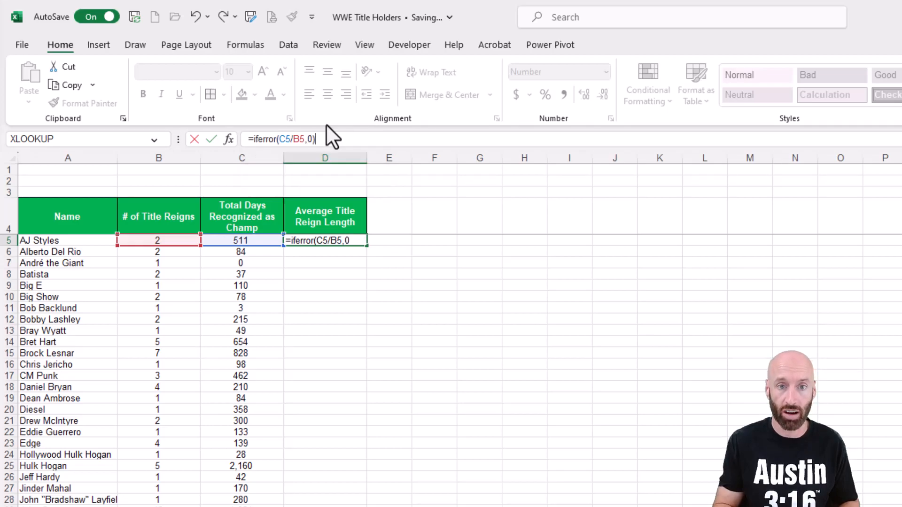
{"action": "key", "text": "Return"}
{"action": "left_click", "coordinate": [359, 239]}
{"action": "double_click", "coordinate": [366, 245]}
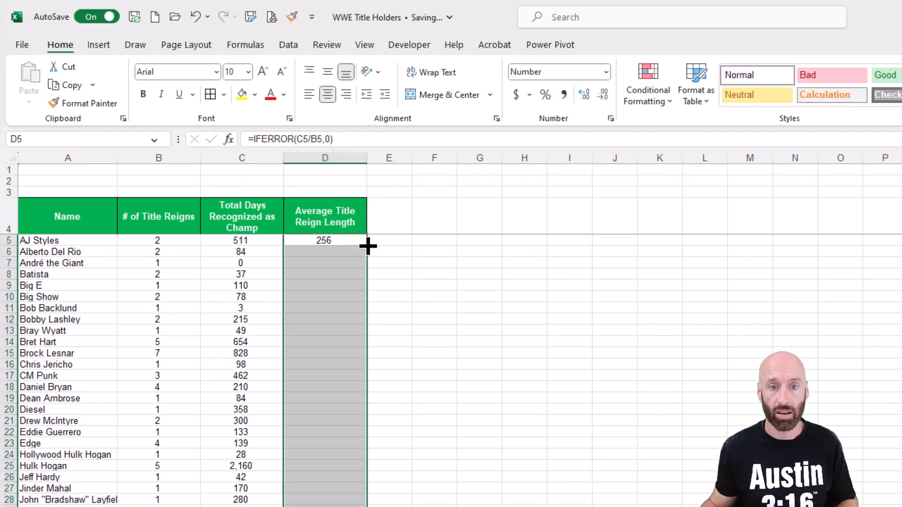
Step: Test the error handling by entering 0 in B5, then undo that entry
{"action": "left_click", "coordinate": [150, 243]}
{"action": "type", "text": "0"}
{"action": "key", "text": "Return"}
{"action": "left_click", "coordinate": [359, 240]}
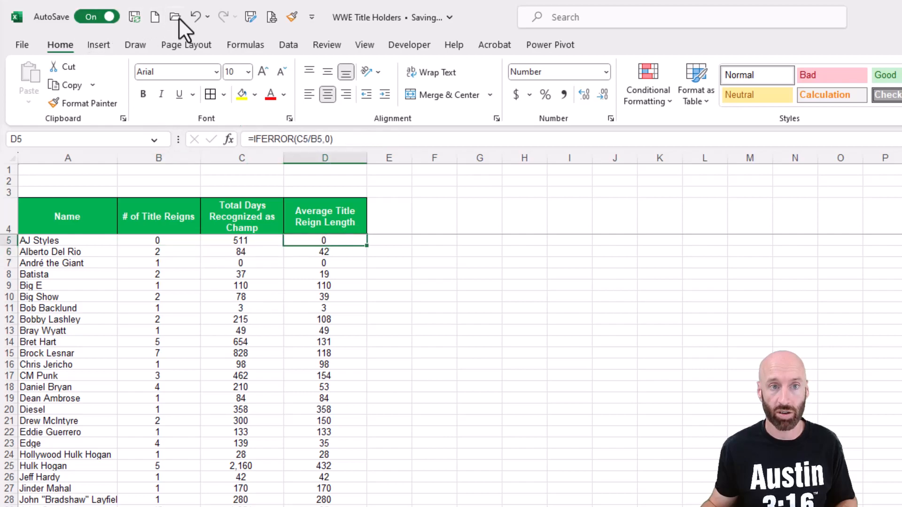
{"action": "left_click", "coordinate": [195, 17]}
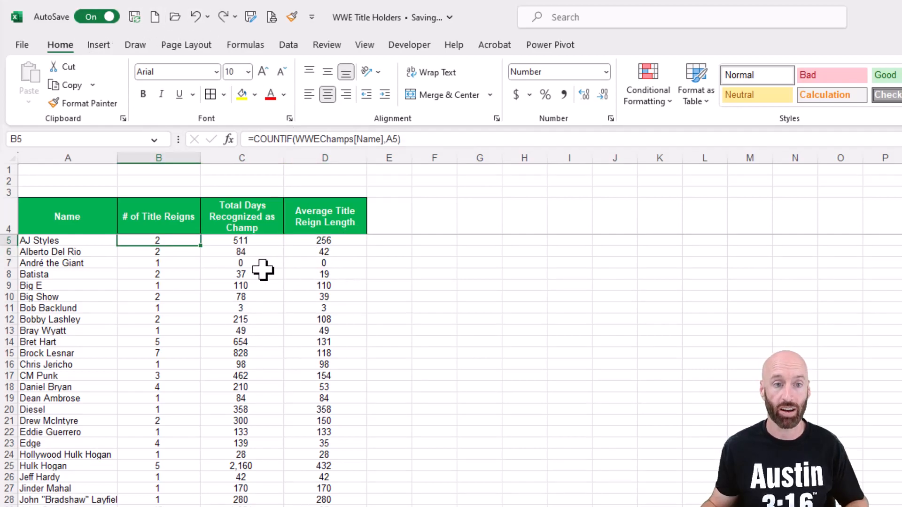
Step: Add filters to the summary table's header row and sort the total days column from largest to smallest
{"action": "left_click", "coordinate": [4, 214]}
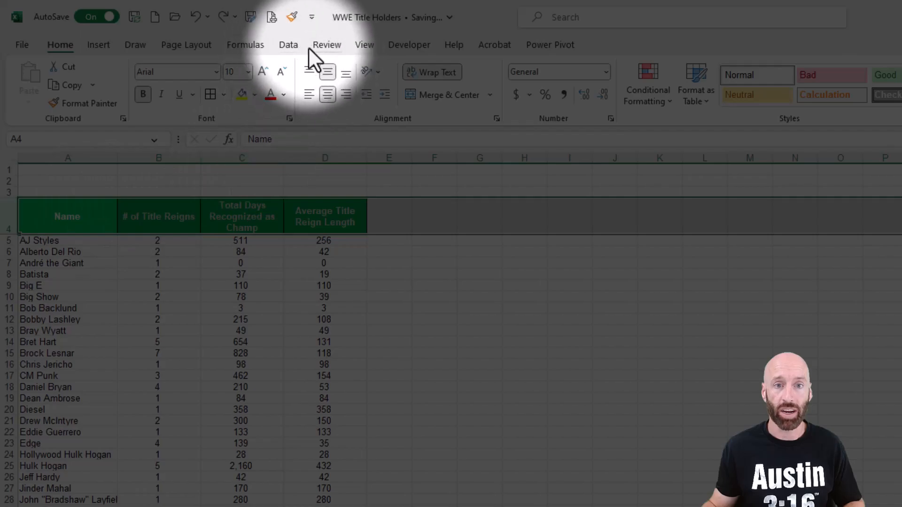
{"action": "left_click", "coordinate": [288, 44]}
{"action": "left_click", "coordinate": [770, 87]}
{"action": "left_click", "coordinate": [270, 273]}
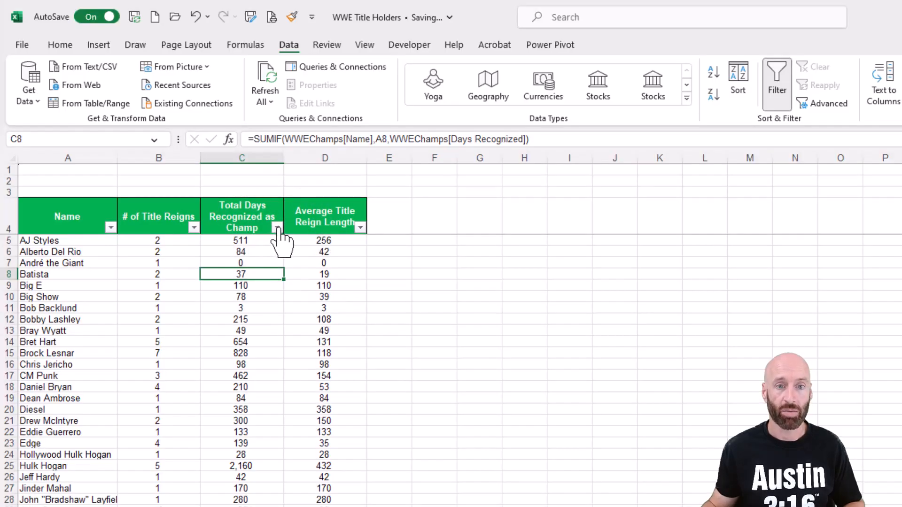
{"action": "left_click", "coordinate": [277, 228]}
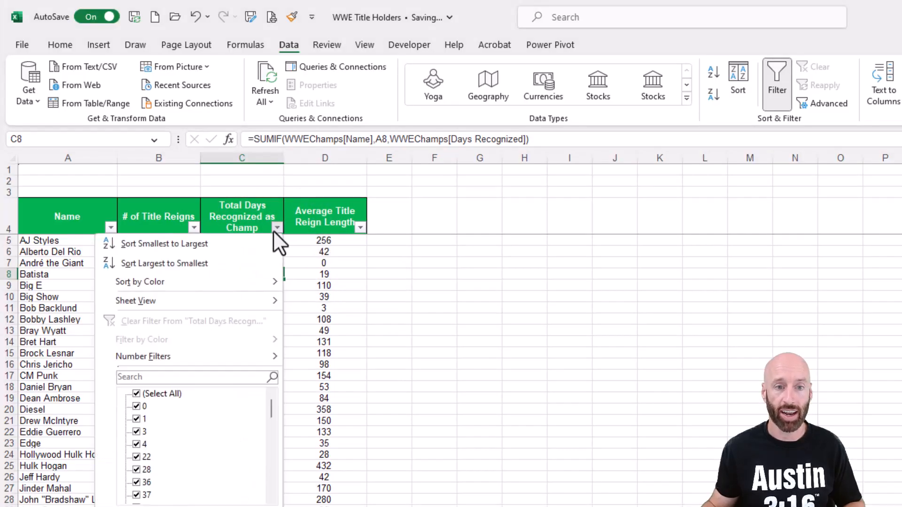
{"action": "left_click", "coordinate": [209, 263]}
Step: Sort the summary by average title reign length, largest to smallest
{"action": "left_click_drag", "start_coordinate": [246, 218], "coordinate": [256, 261]}
{"action": "left_click_drag", "start_coordinate": [97, 242], "coordinate": [97, 274]}
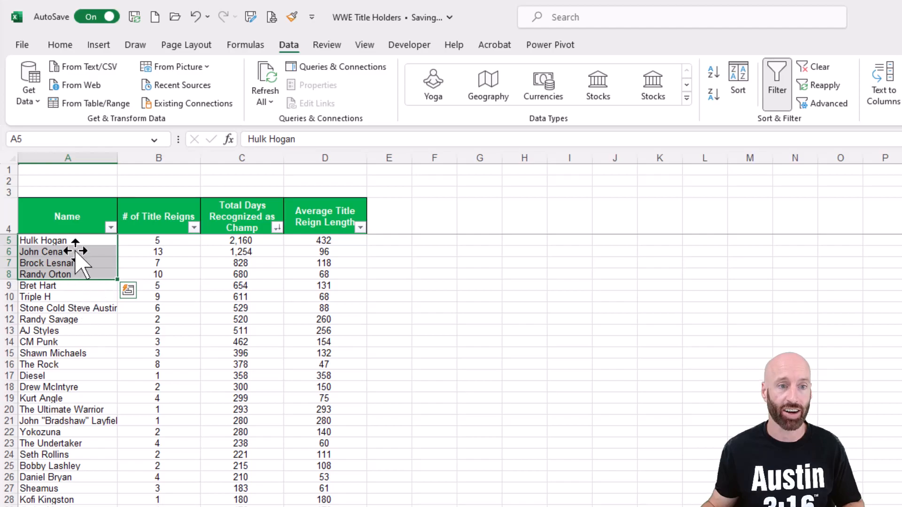
{"action": "left_click", "coordinate": [421, 255]}
{"action": "left_click", "coordinate": [78, 242]}
{"action": "left_click", "coordinate": [89, 252]}
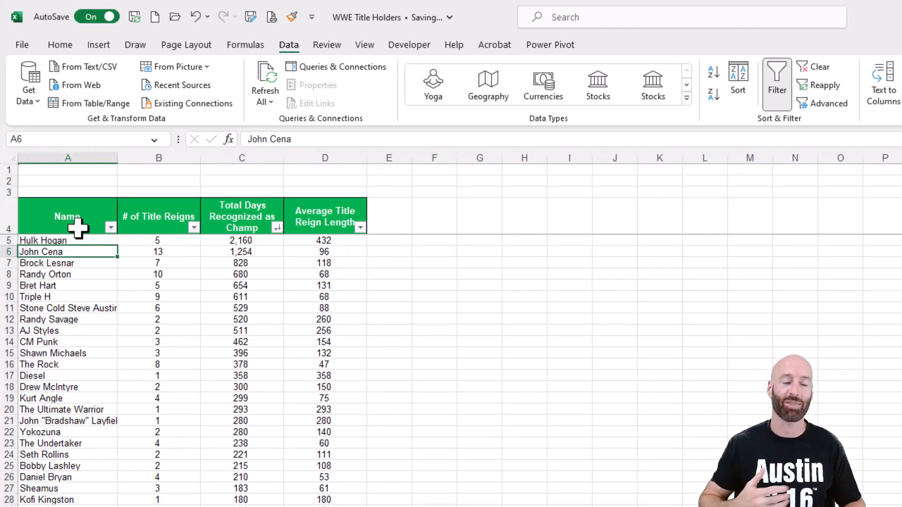
{"action": "left_click_drag", "start_coordinate": [77, 241], "coordinate": [82, 308]}
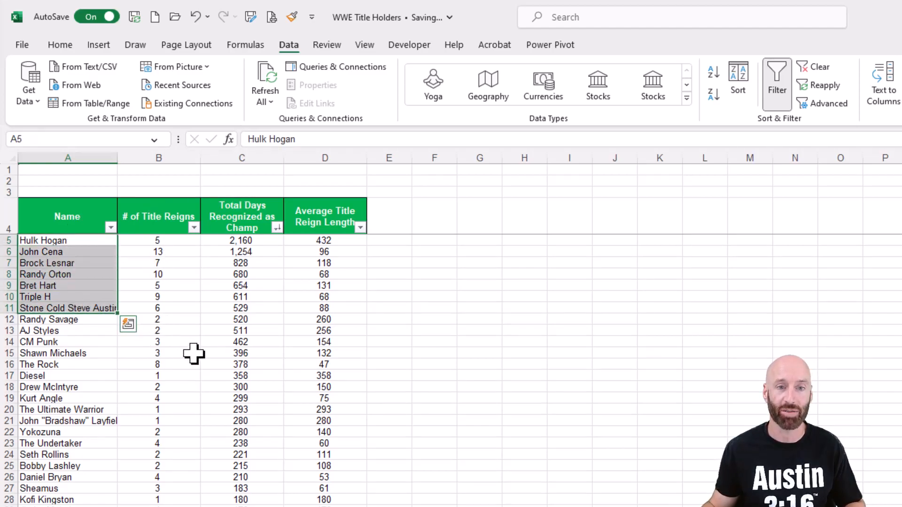
{"action": "left_click", "coordinate": [301, 286]}
{"action": "left_click", "coordinate": [360, 228]}
{"action": "left_click", "coordinate": [277, 263]}
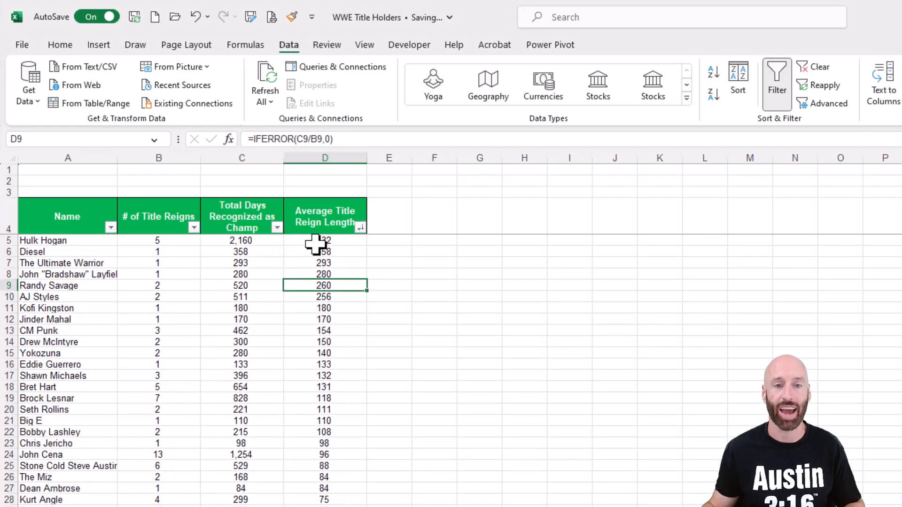
Step: Select the top two champion rows to examine them
{"action": "left_click", "coordinate": [4, 240]}
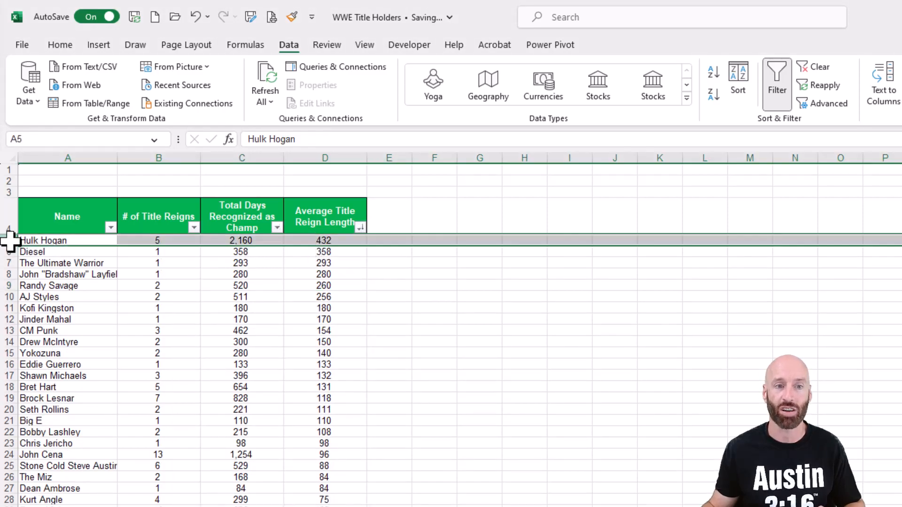
{"action": "left_click", "coordinate": [4, 253]}
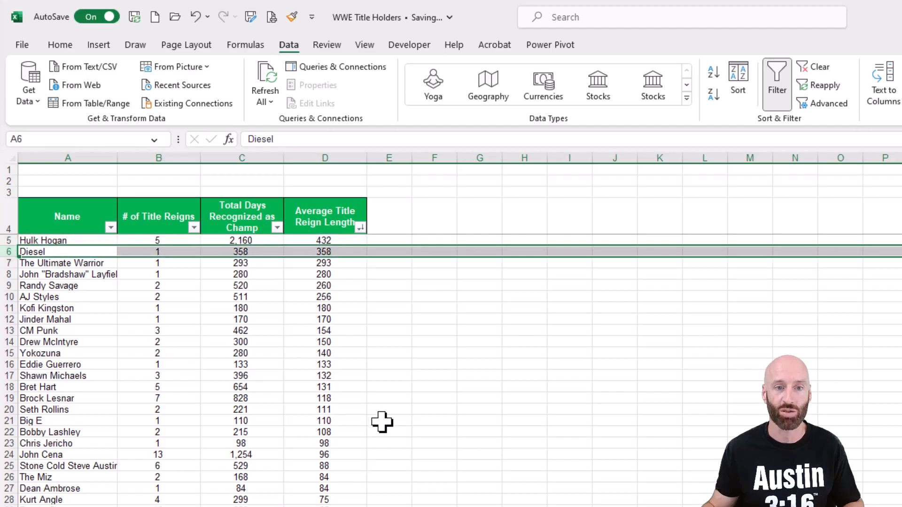
{"action": "left_click", "coordinate": [423, 376]}
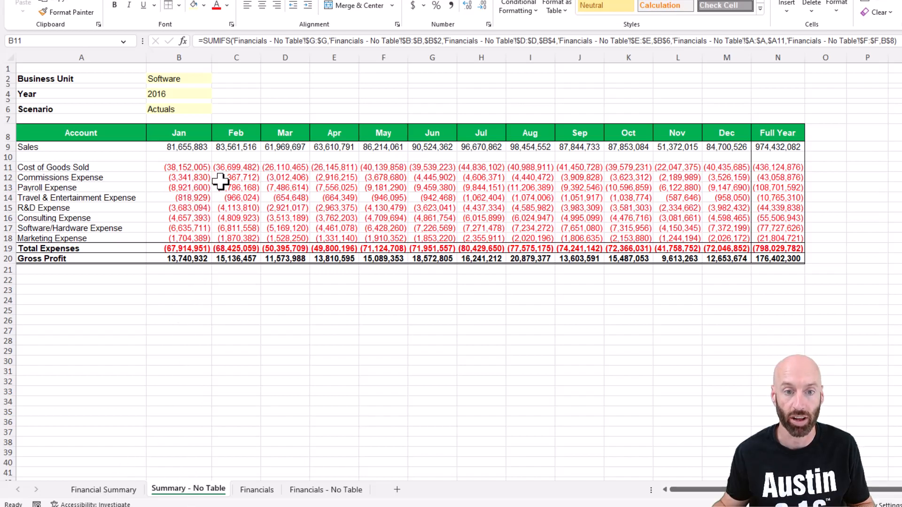
Step: Browse the workbook's summary and financials sheets, ending on the Financial Summary sheet's Sales cell
{"action": "left_click", "coordinate": [194, 177]}
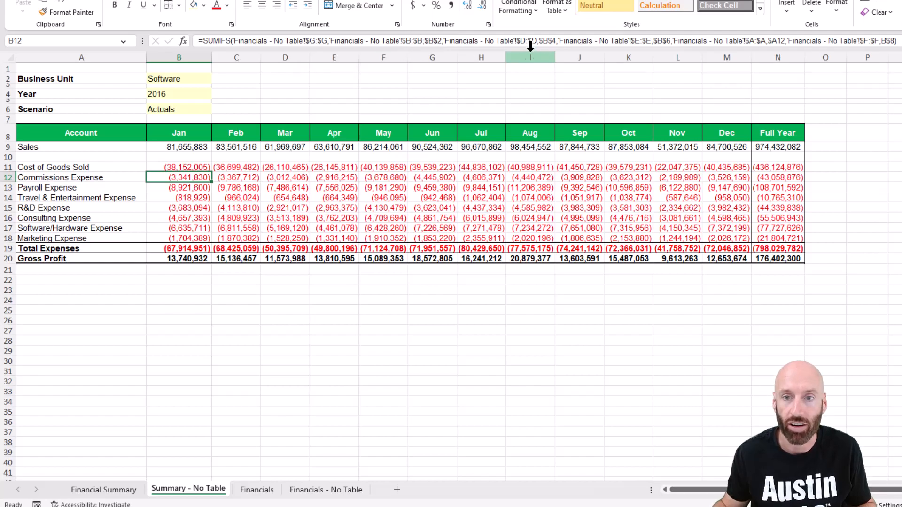
{"action": "left_click", "coordinate": [303, 493]}
{"action": "left_click", "coordinate": [209, 493]}
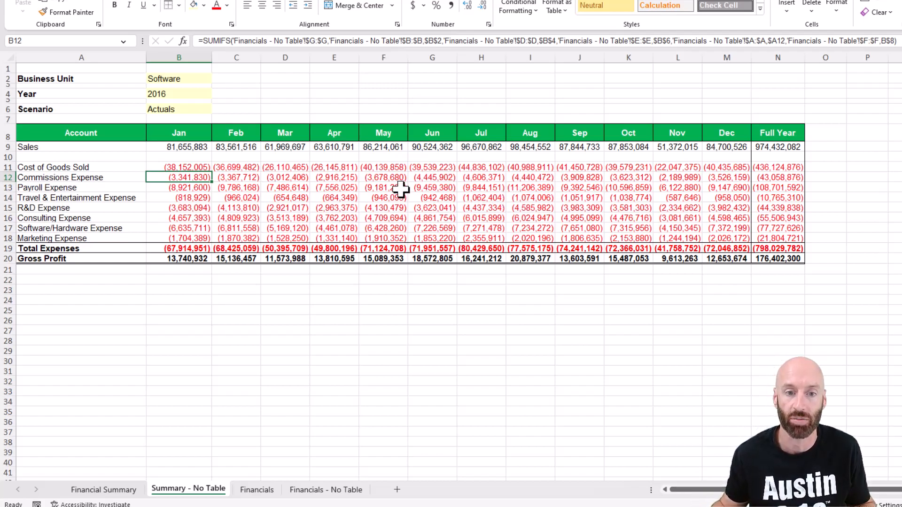
{"action": "left_click", "coordinate": [100, 489]}
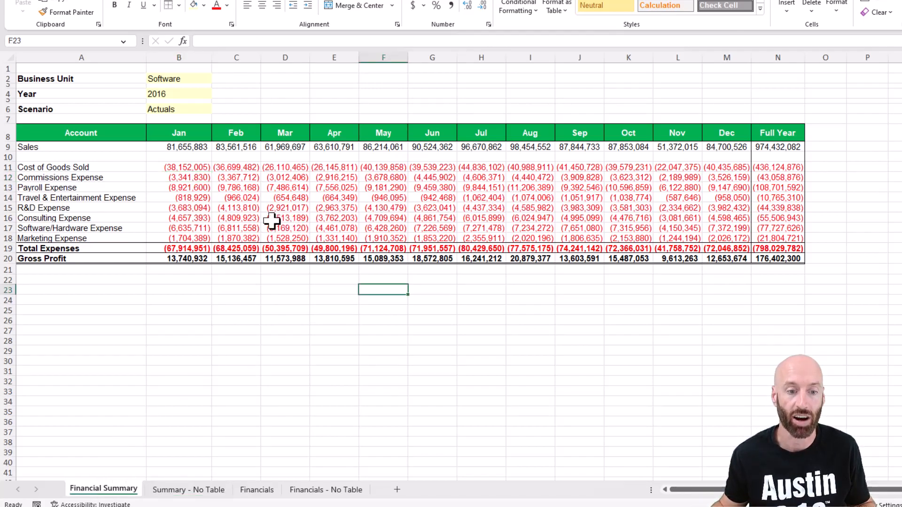
{"action": "left_click", "coordinate": [189, 169]}
{"action": "left_click", "coordinate": [194, 147]}
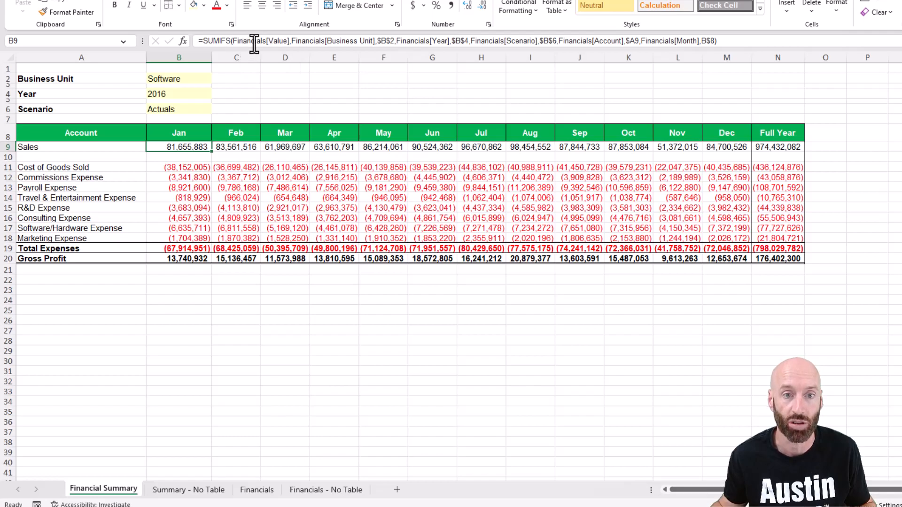
Step: Inspect the criteria arguments of the Sales SUMIFS formula in B9
{"action": "left_click", "coordinate": [343, 45]}
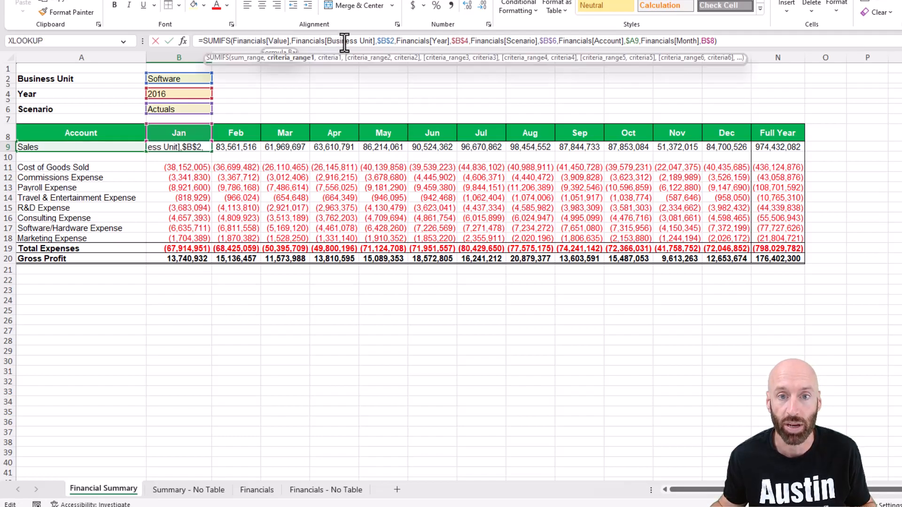
{"action": "left_click", "coordinate": [416, 45]}
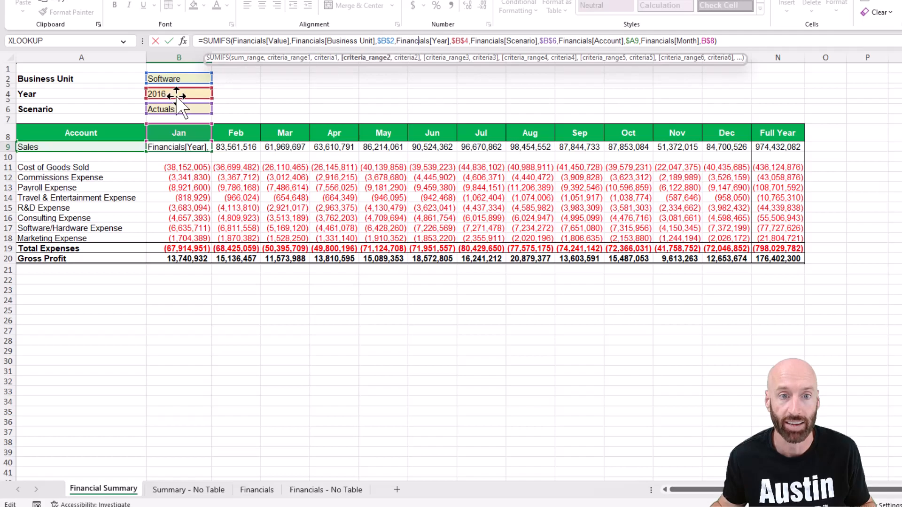
{"action": "left_click", "coordinate": [500, 42]}
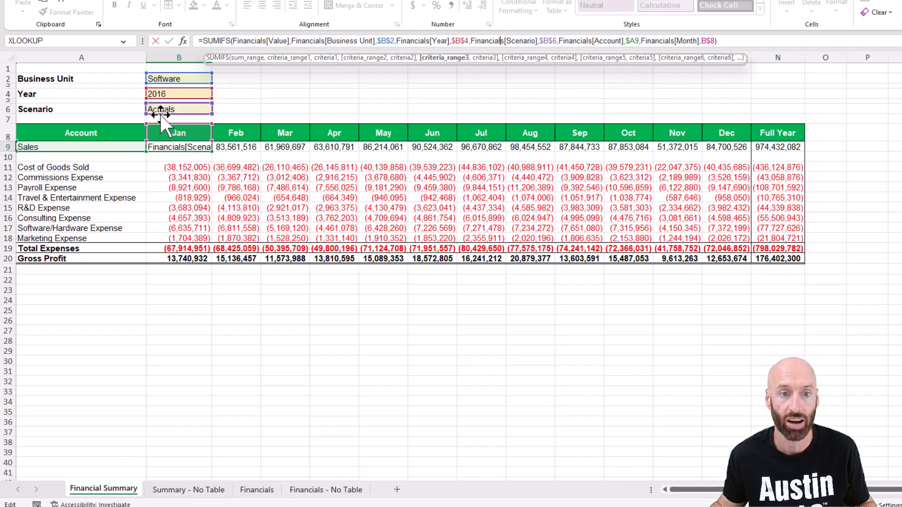
{"action": "left_click", "coordinate": [585, 41]}
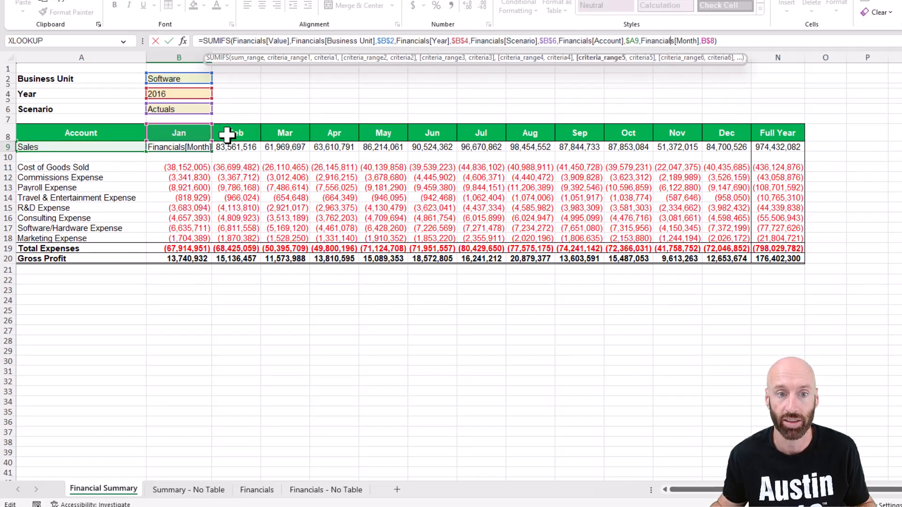
{"action": "key", "text": "Tab"}
Step: Set the Year selector to 2020
{"action": "left_click", "coordinate": [198, 96]}
{"action": "left_click", "coordinate": [217, 94]}
{"action": "left_click", "coordinate": [188, 132]}
{"action": "left_click", "coordinate": [217, 94]}
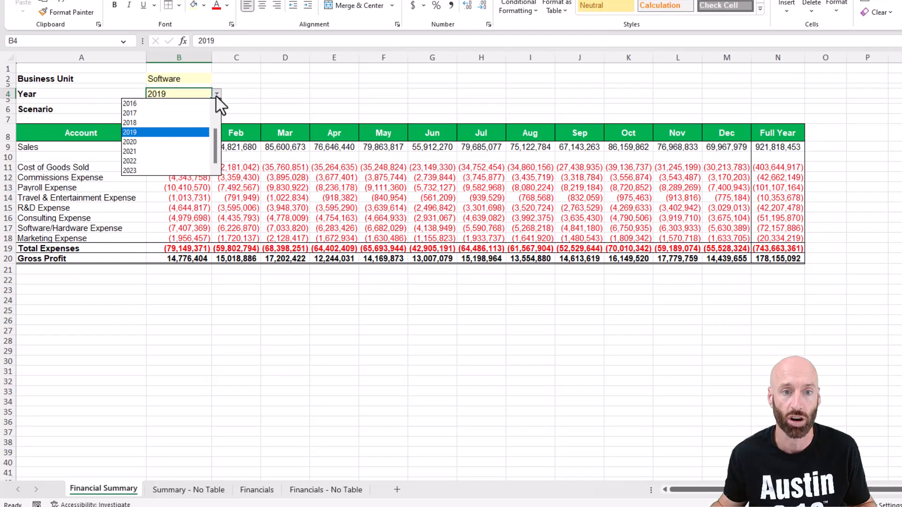
{"action": "left_click", "coordinate": [166, 142]}
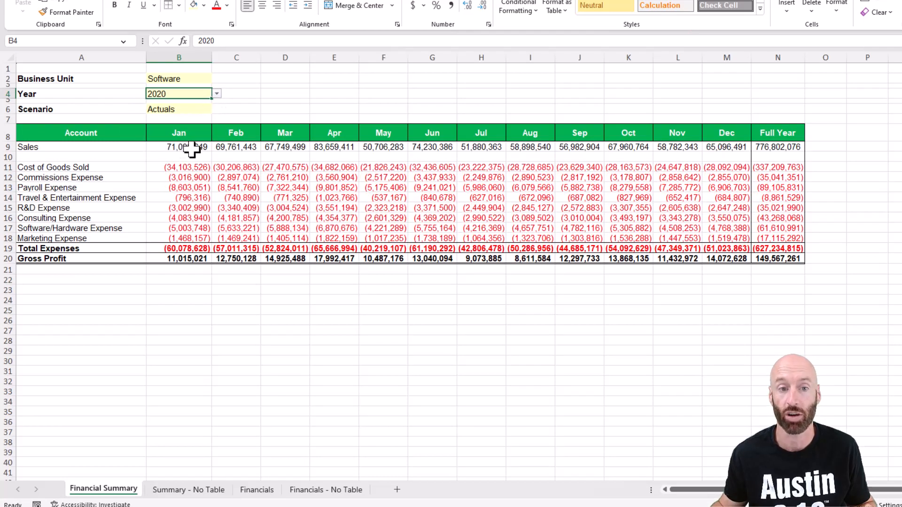
{"action": "left_click", "coordinate": [192, 149]}
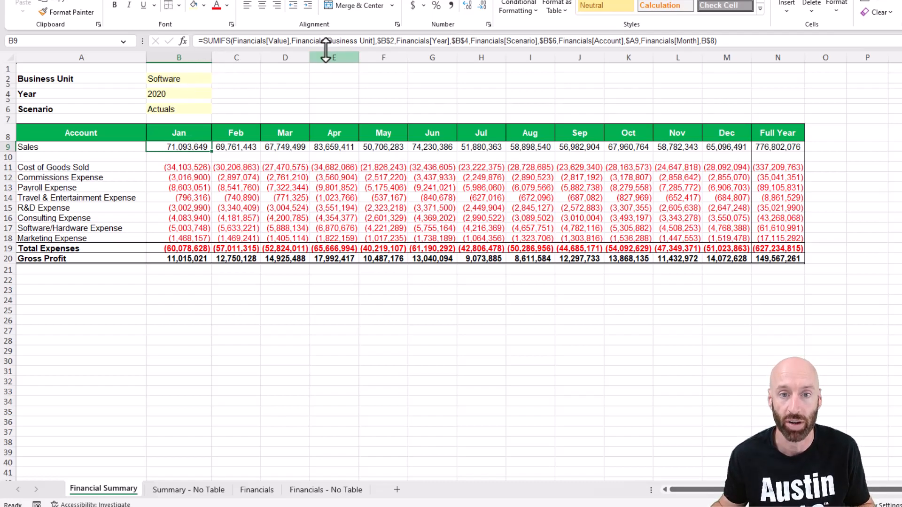
Step: Remove the Business Unit criterion from the Sales SUMIFS formula in B9
{"action": "left_click", "coordinate": [292, 43]}
{"action": "left_click_drag", "start_coordinate": [305, 43], "coordinate": [394, 43]}
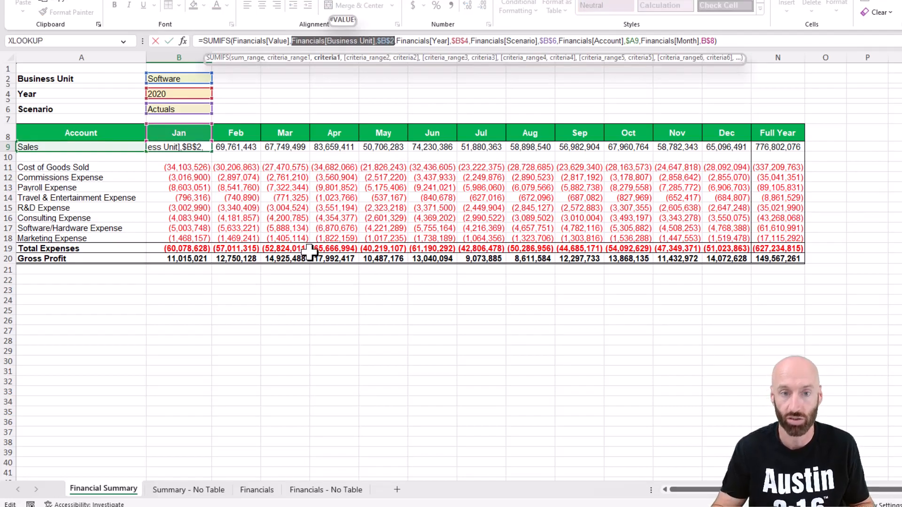
{"action": "key", "text": "Delete"}
{"action": "key", "text": "Return"}
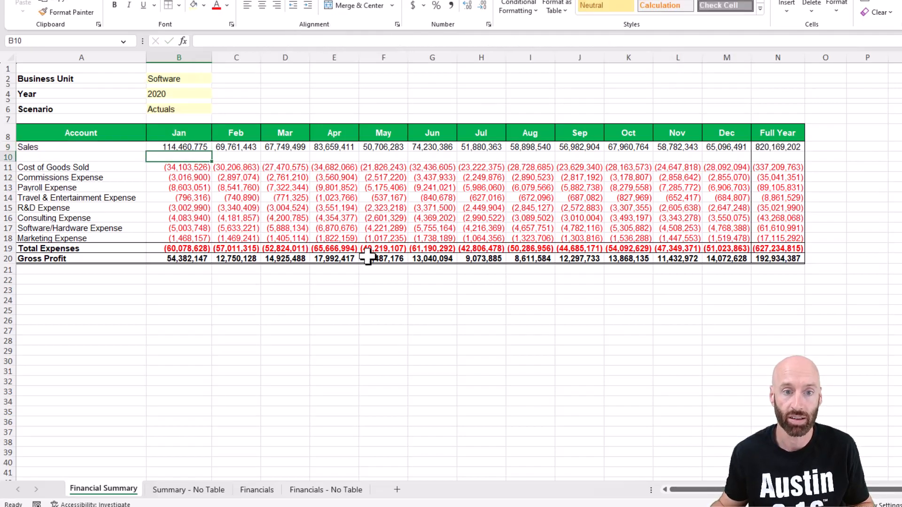
Step: Copy the edited Sales formula across the months and into the expense rows, then widen the month columns
{"action": "left_click", "coordinate": [202, 146]}
{"action": "key", "text": "ctrl+c"}
{"action": "left_click_drag", "start_coordinate": [202, 146], "coordinate": [725, 146]}
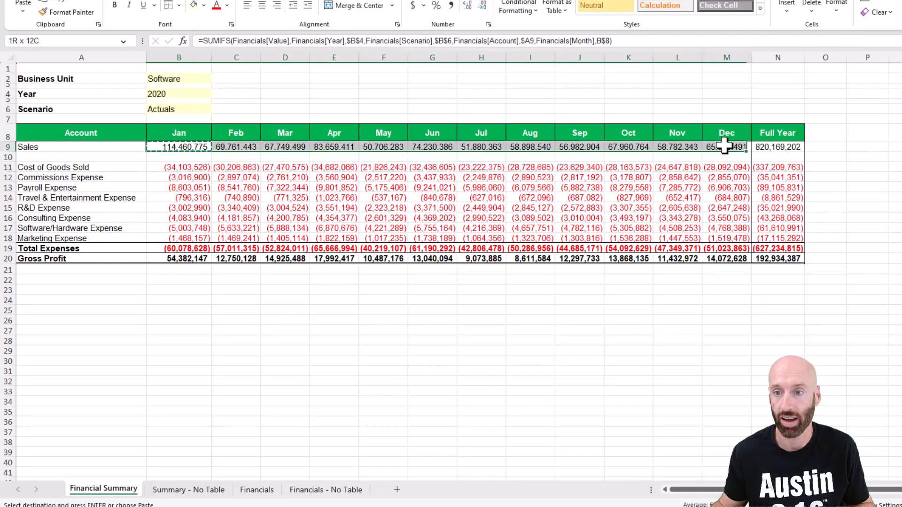
{"action": "key", "text": "ctrl+v"}
{"action": "left_click_drag", "start_coordinate": [198, 169], "coordinate": [719, 235]}
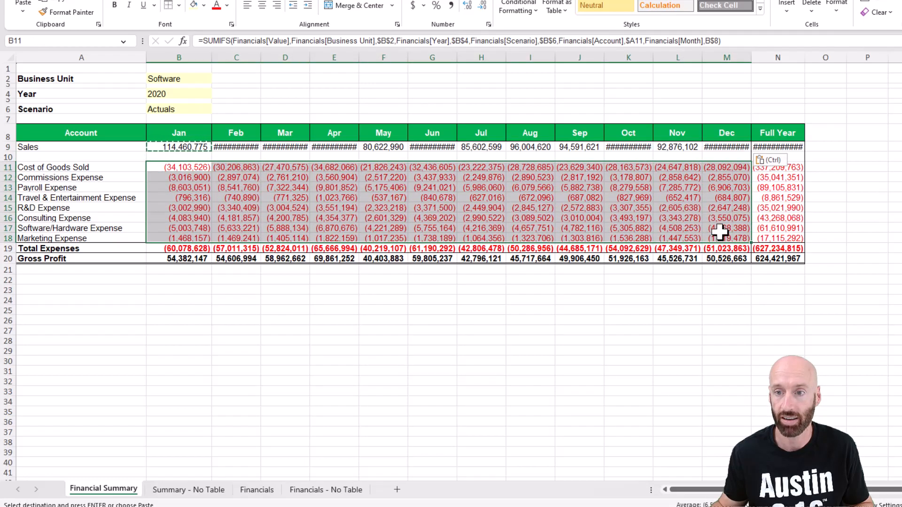
{"action": "key", "text": "ctrl+v"}
{"action": "left_click_drag", "start_coordinate": [725, 57], "coordinate": [219, 57]}
{"action": "left_click", "coordinate": [233, 95]}
Step: Open the Business Unit dropdown and review the Sales formula in B9 without changing them
{"action": "left_click", "coordinate": [191, 80]}
{"action": "left_click", "coordinate": [224, 79]}
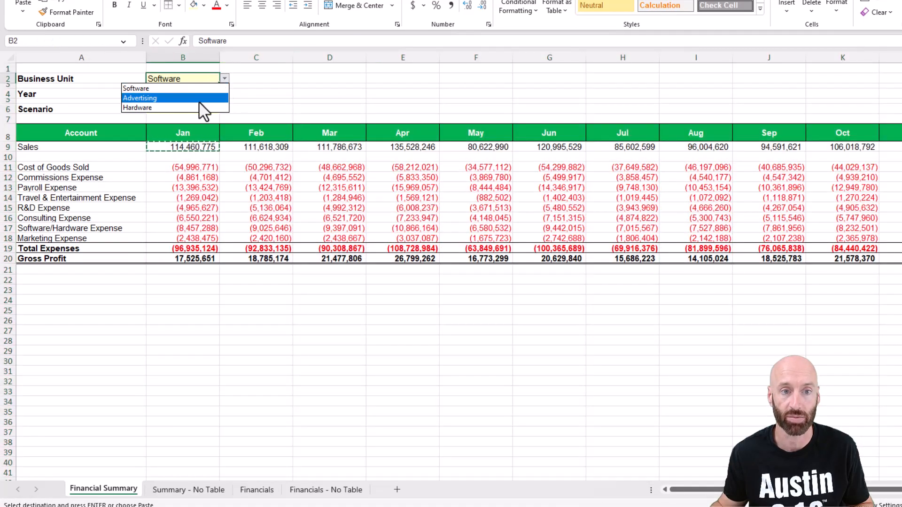
{"action": "left_click", "coordinate": [182, 148]}
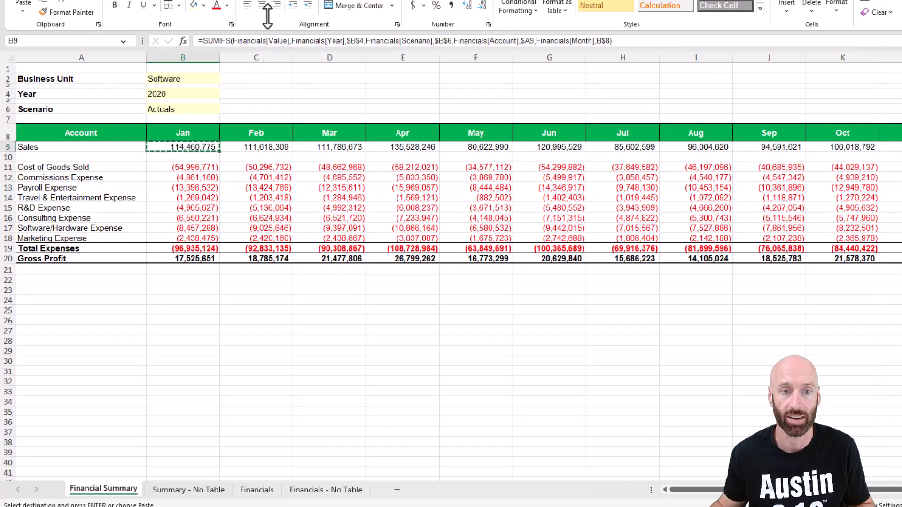
{"action": "left_click", "coordinate": [287, 41]}
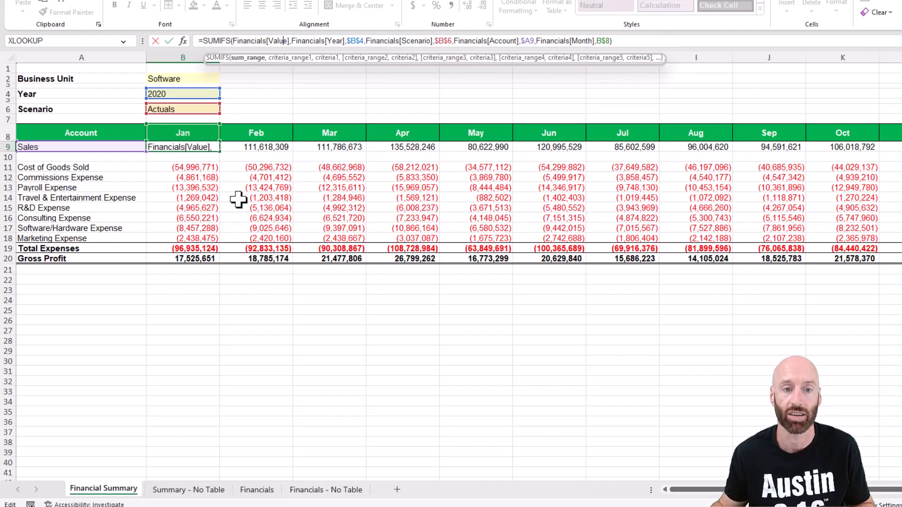
{"action": "key", "text": "Tab"}
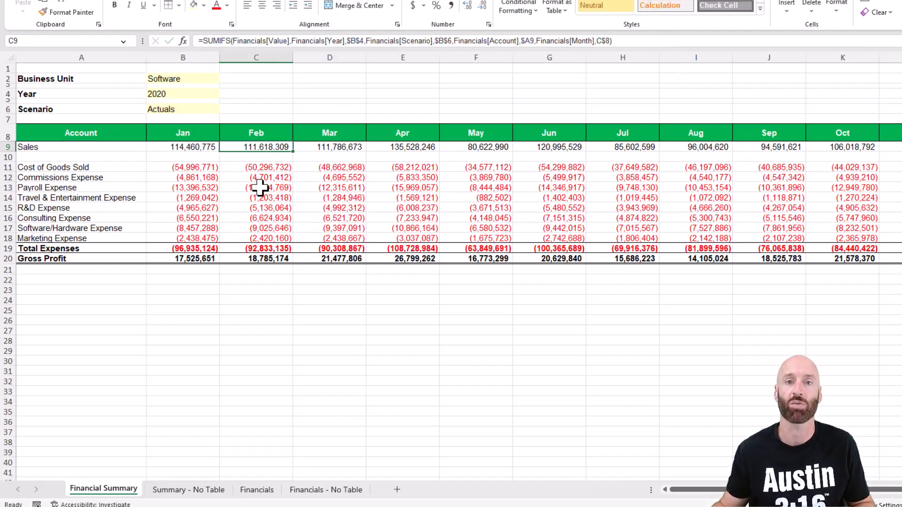